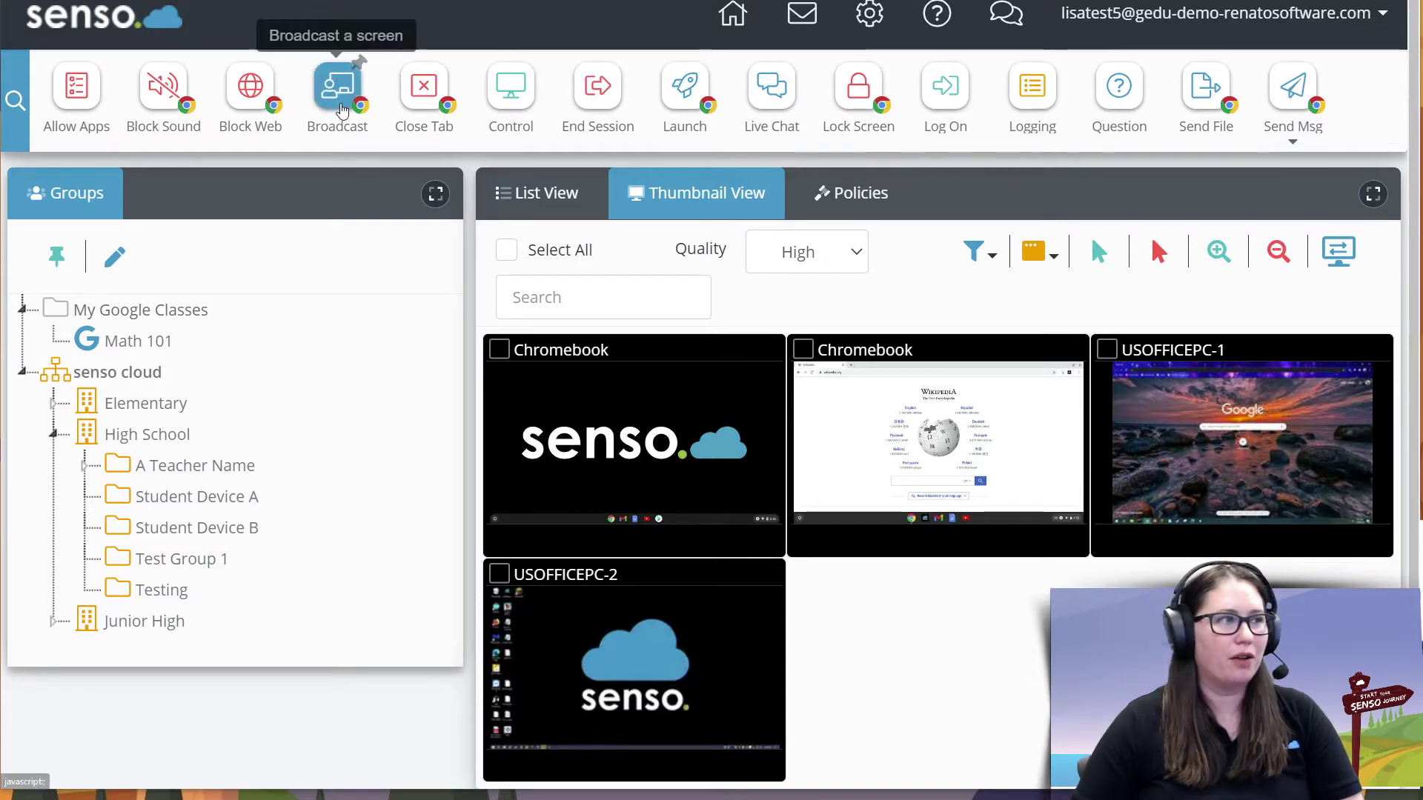
- Open the Broadcast settings and review the notice about the required senso version
left_click(341, 108)
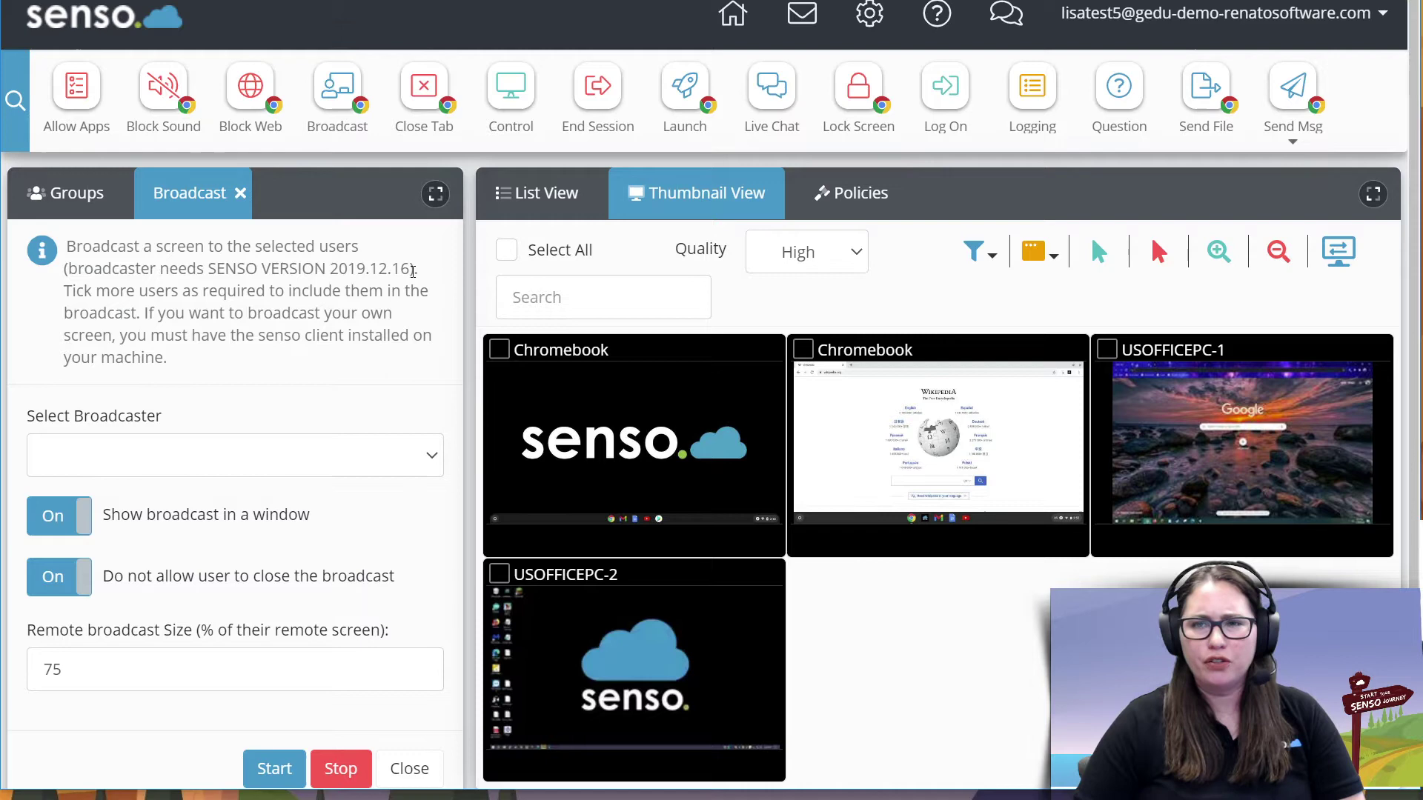
left_click_drag(410, 269, 211, 268)
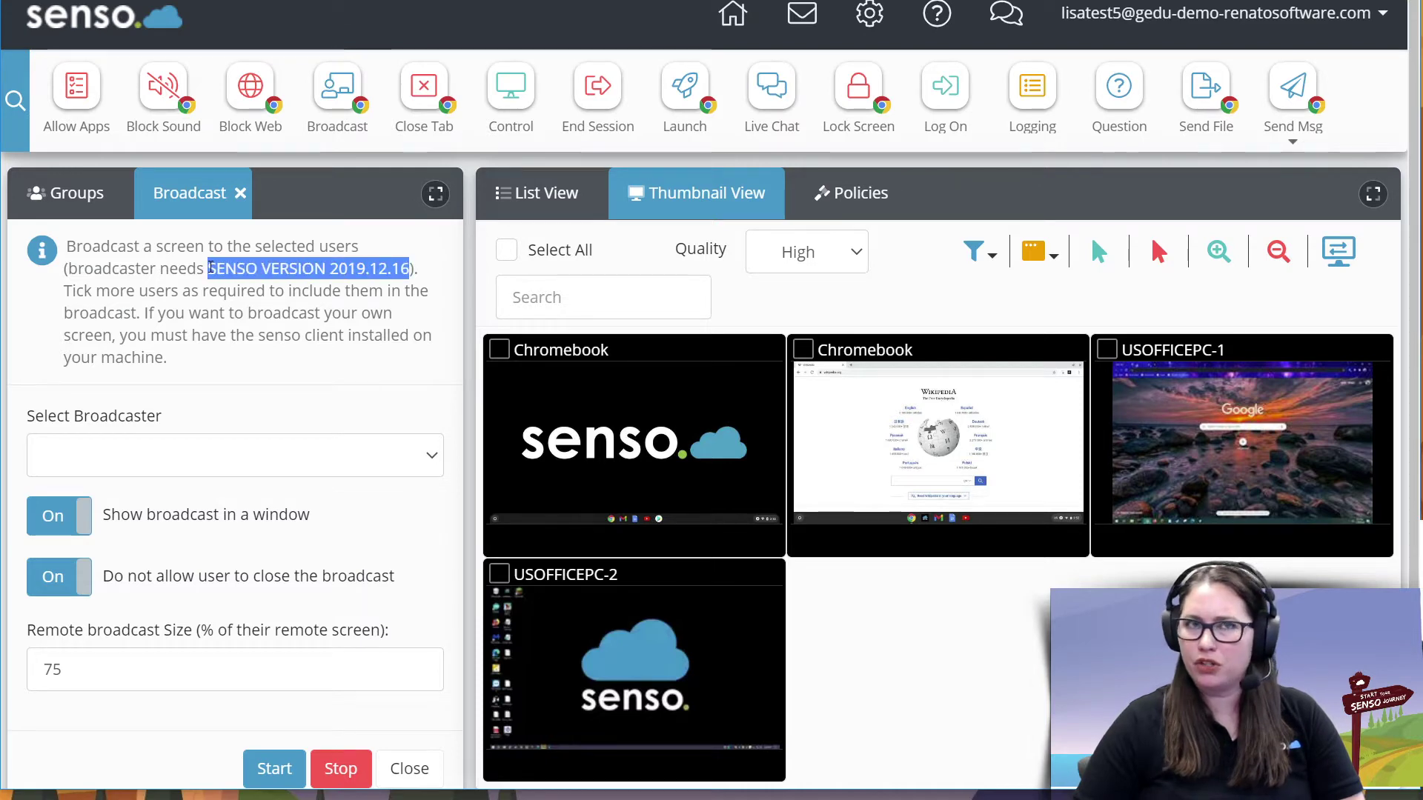
left_click(248, 300)
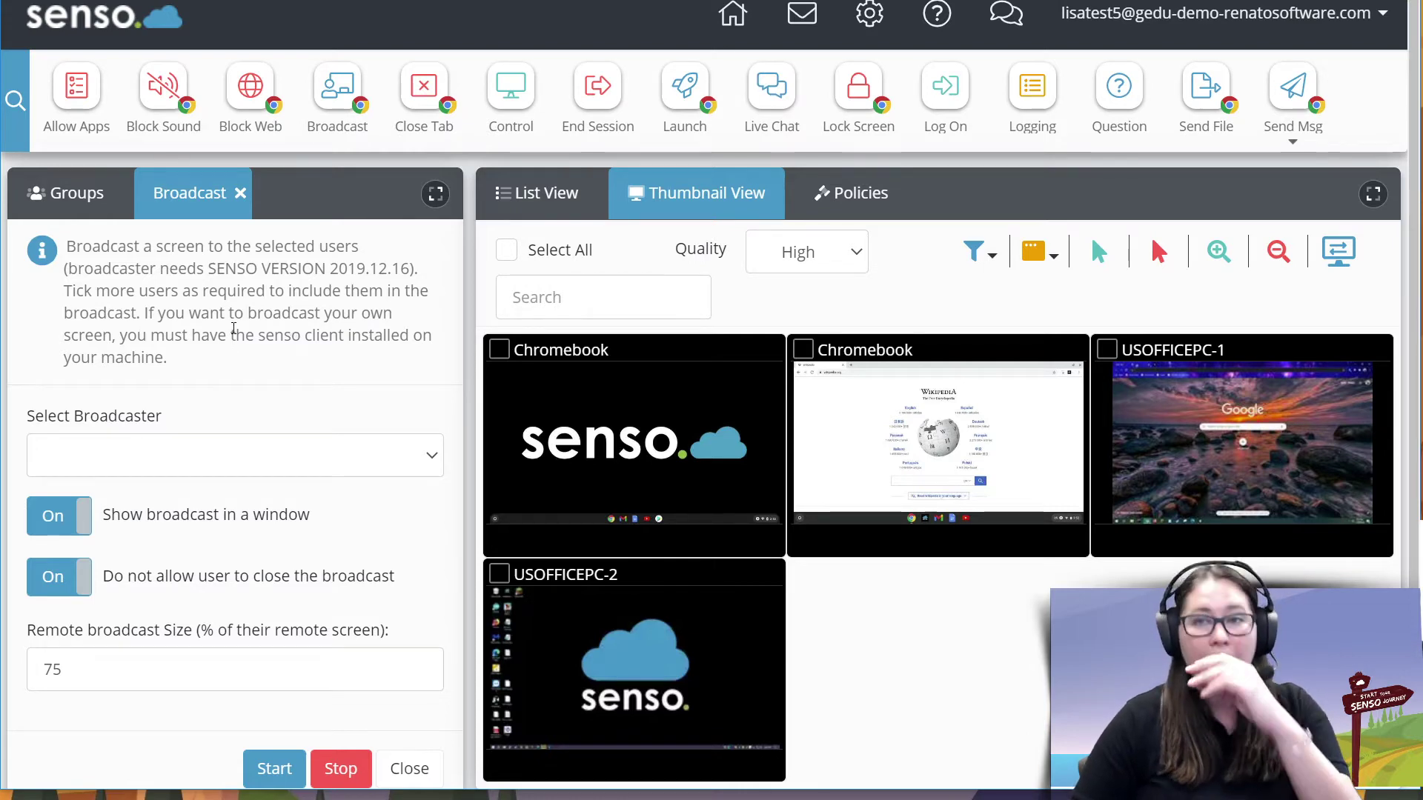
- Select all four devices in the class with Select All
left_click(506, 250)
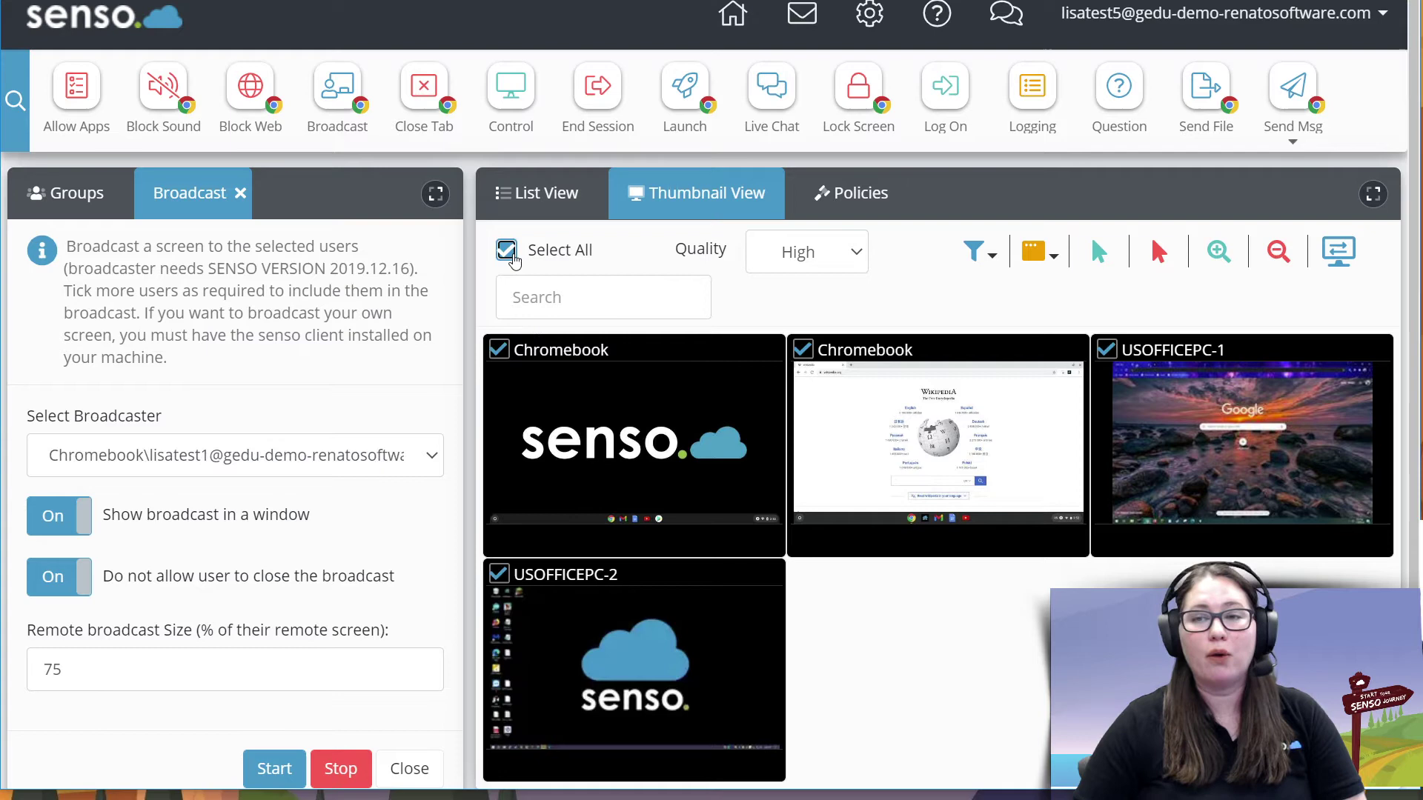
left_click(507, 250)
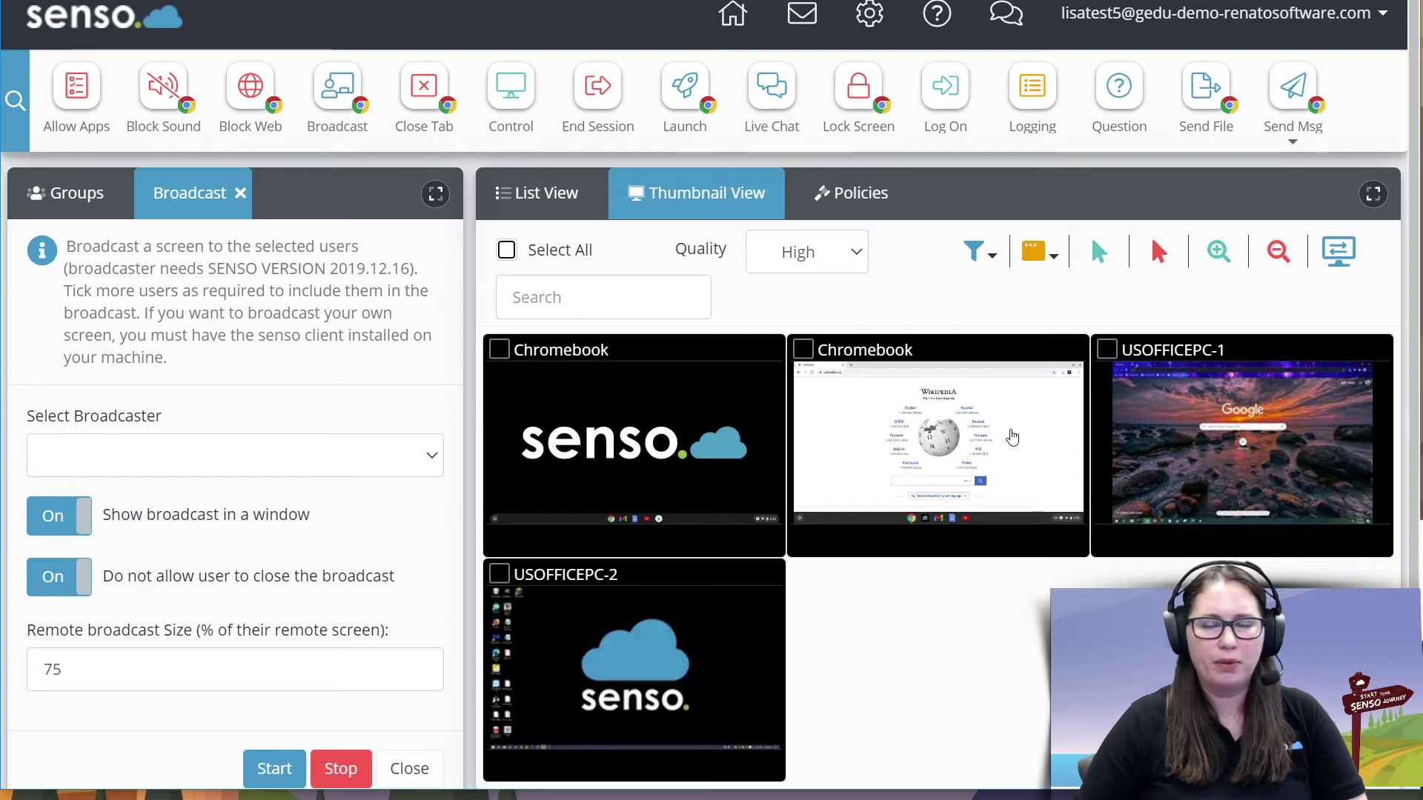
left_click(506, 251)
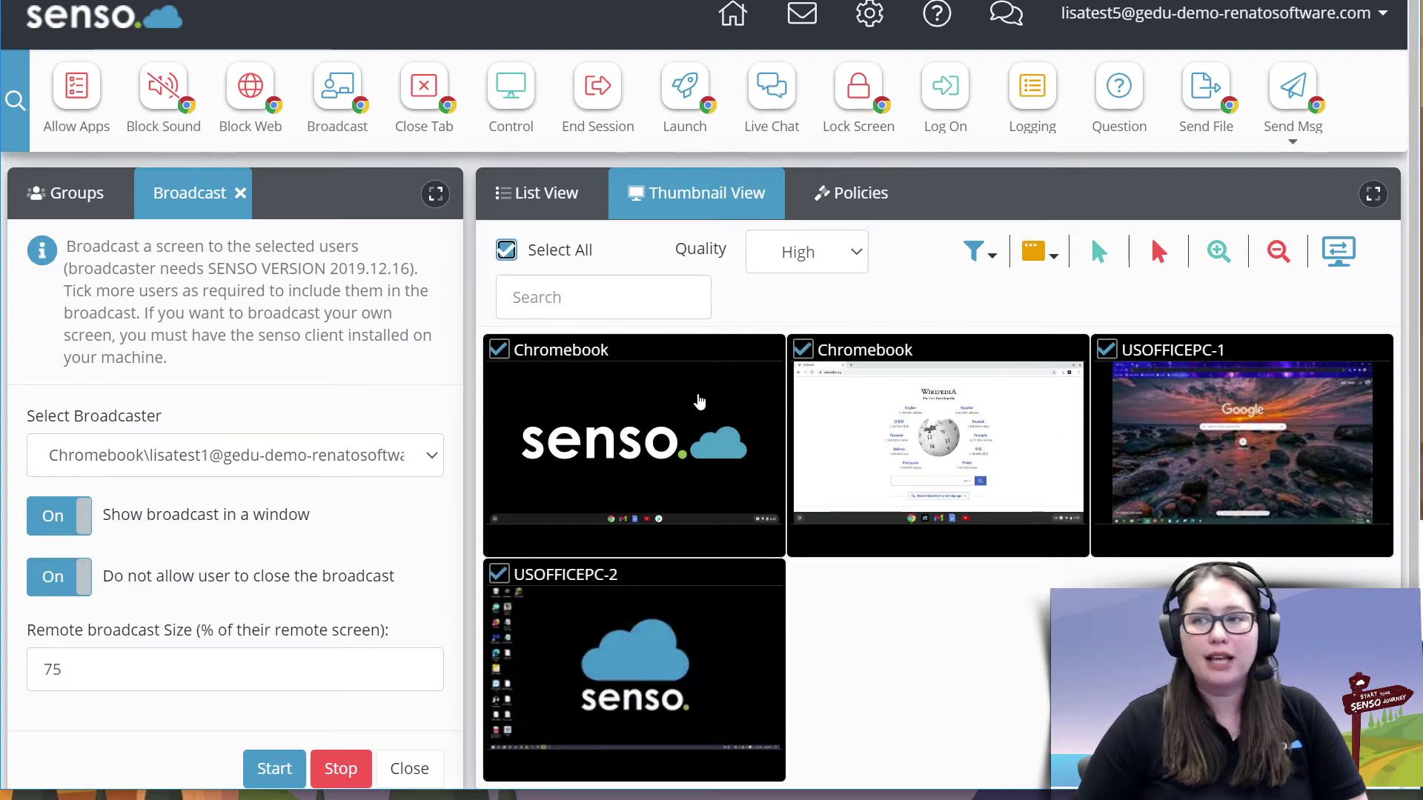
- Choose the second Chromebook's user as the broadcaster in Select Broadcaster
left_click(420, 463)
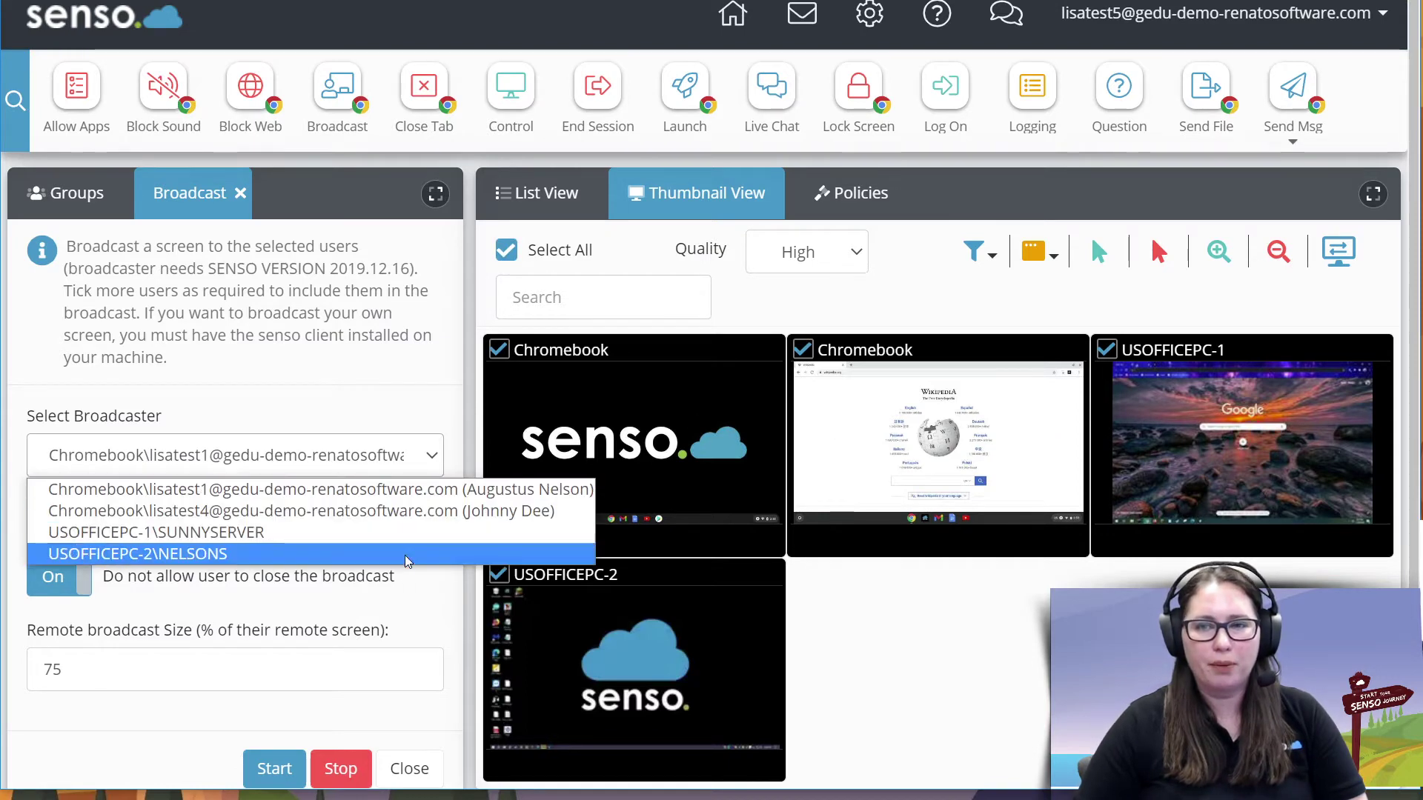
left_click(351, 401)
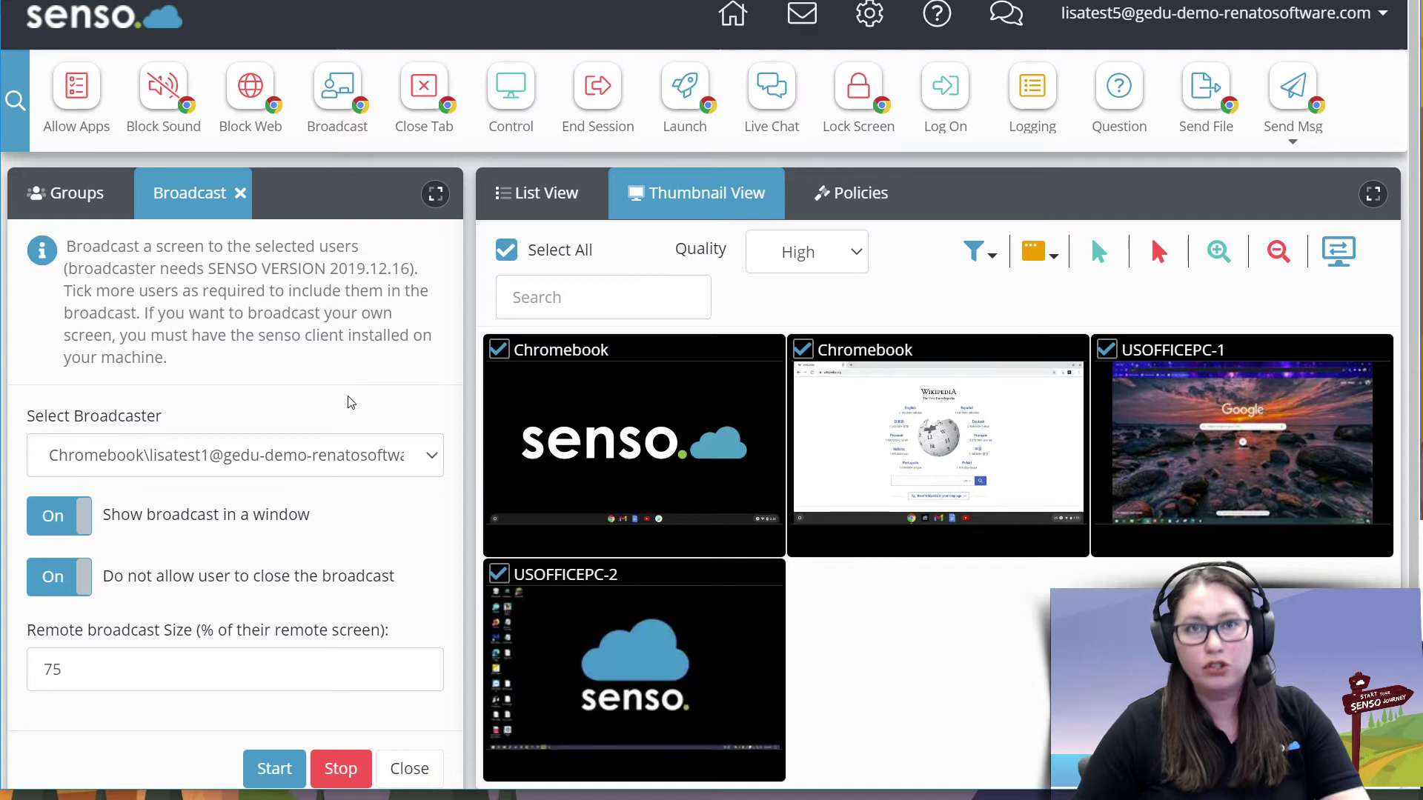
left_click(356, 473)
key("Escape")
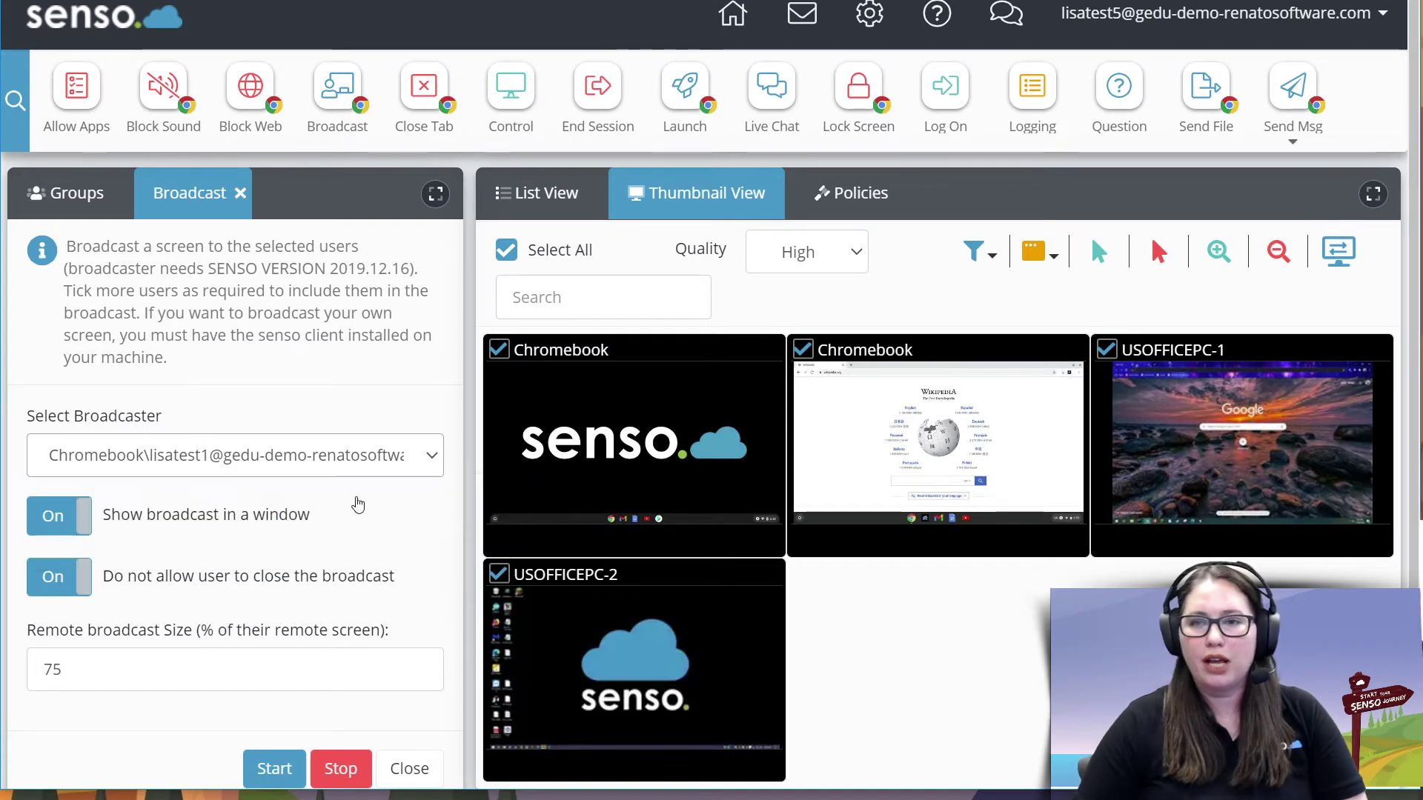
left_click(352, 446)
left_click(296, 511)
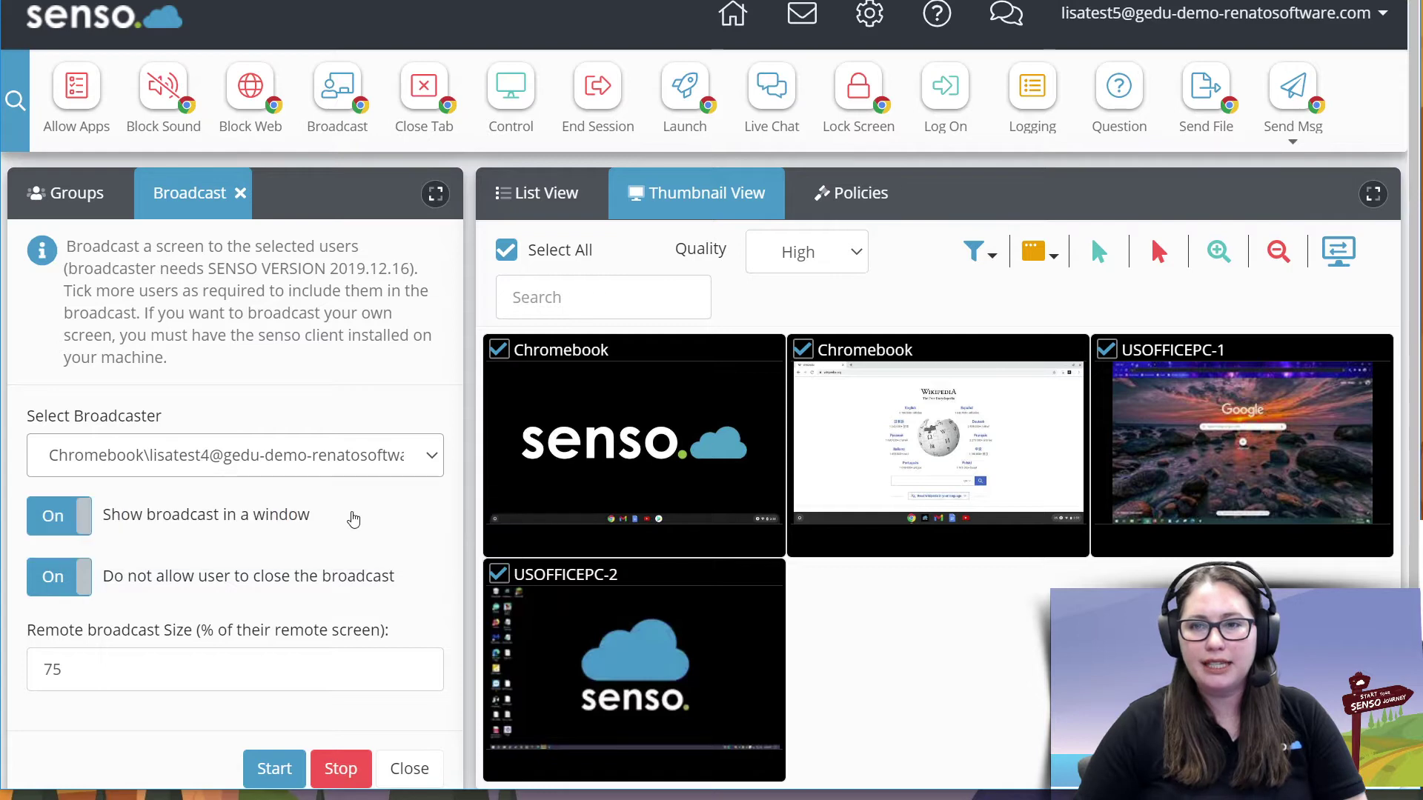
- Set thumbnail titles to Display Name and turn 'Show broadcast in a window' Off
left_click(1038, 250)
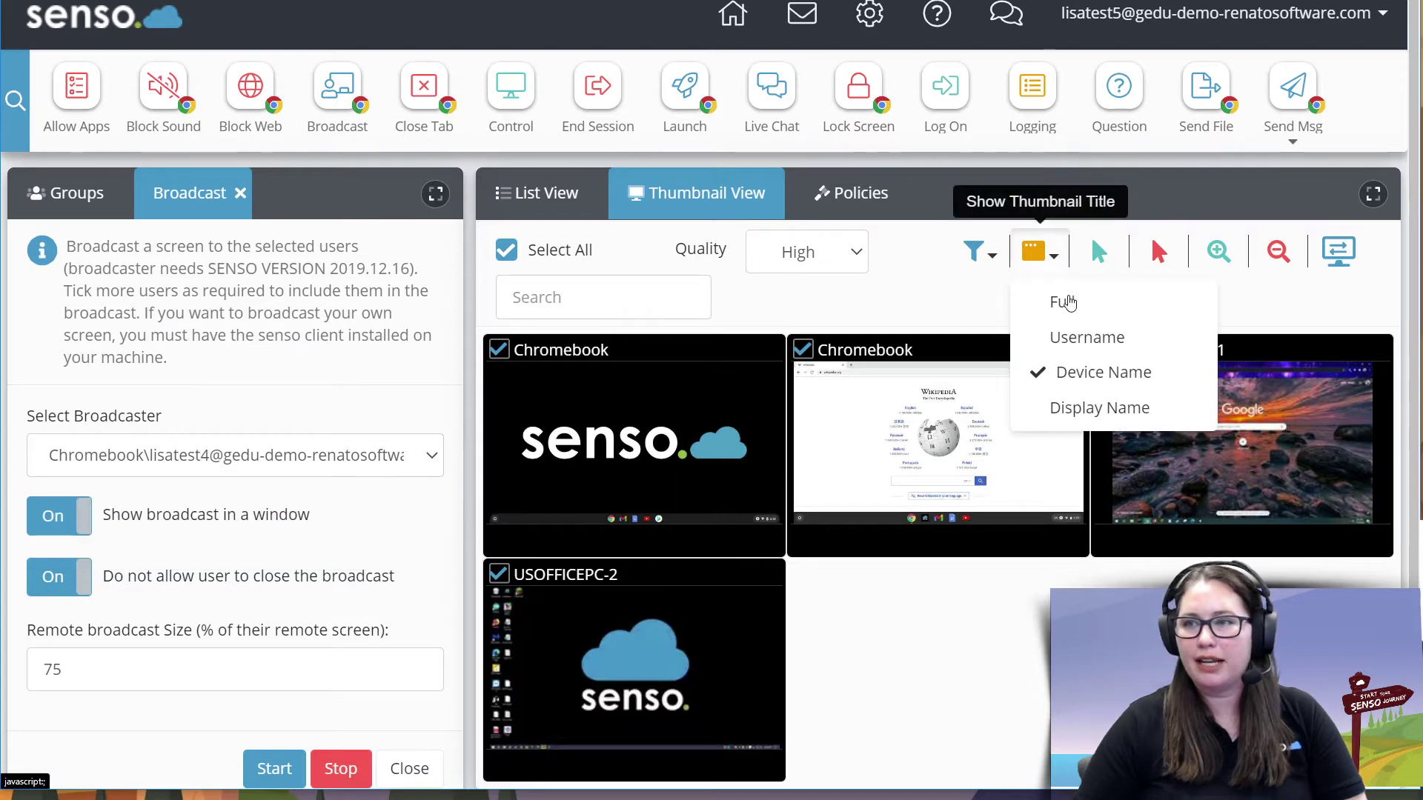
left_click(1060, 407)
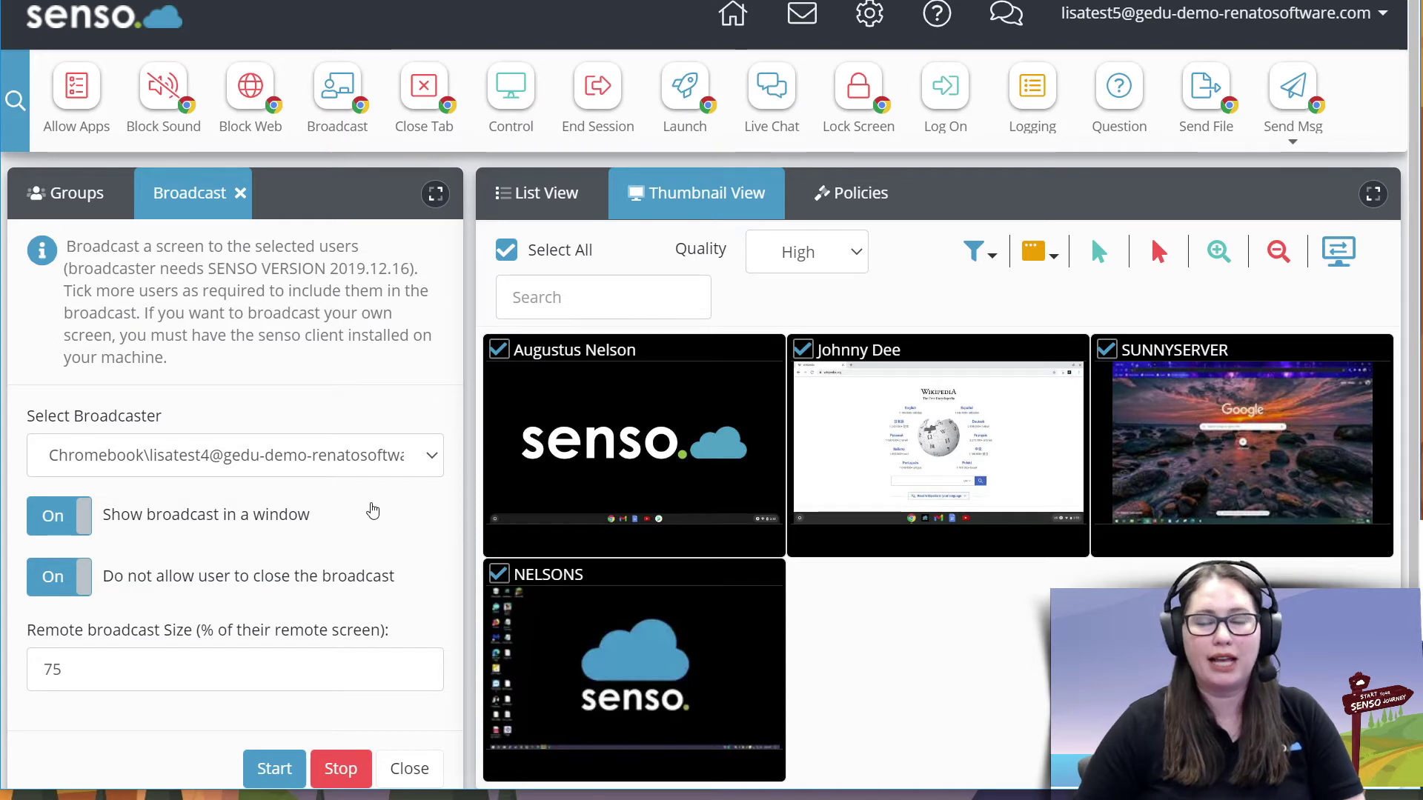
scroll(371, 508, "down", 1)
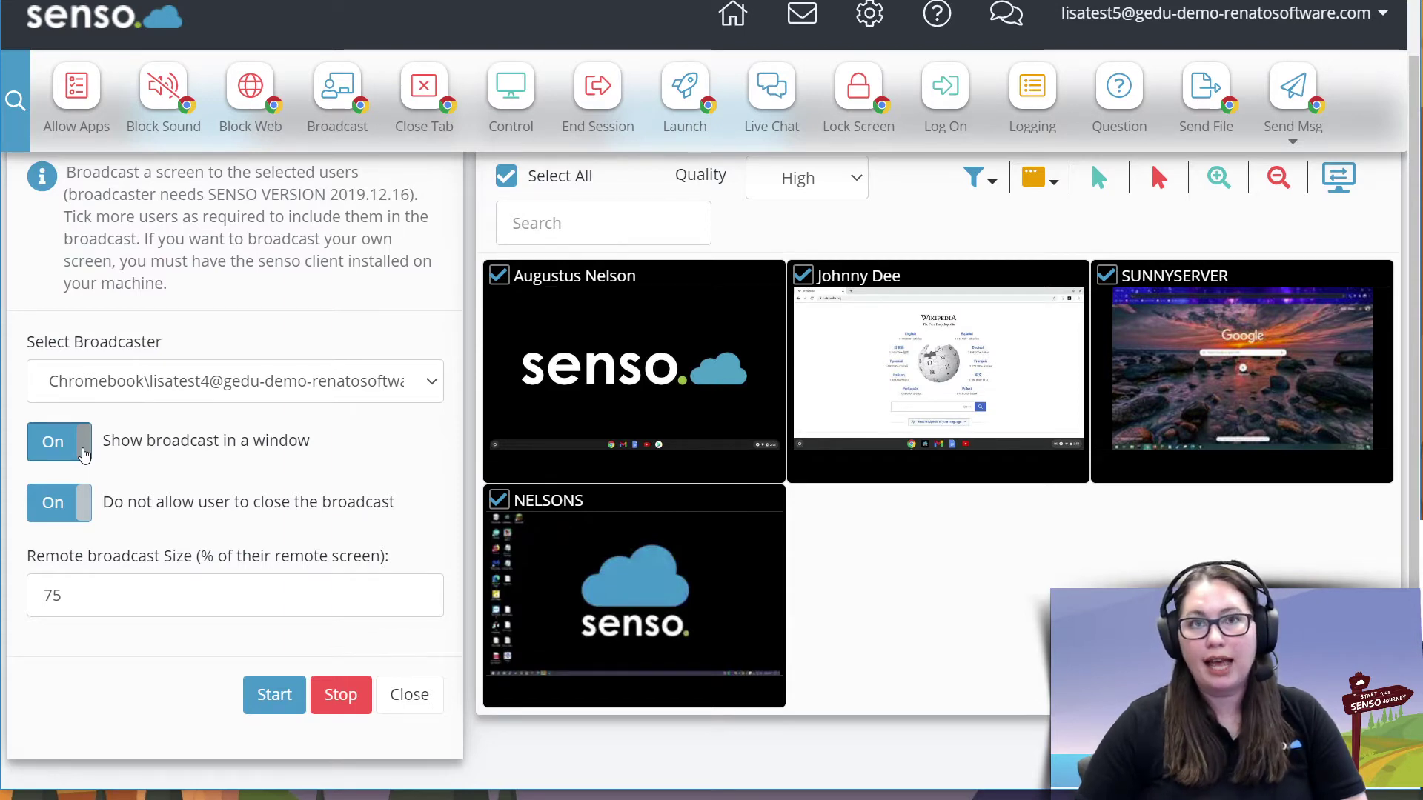
left_click(82, 449)
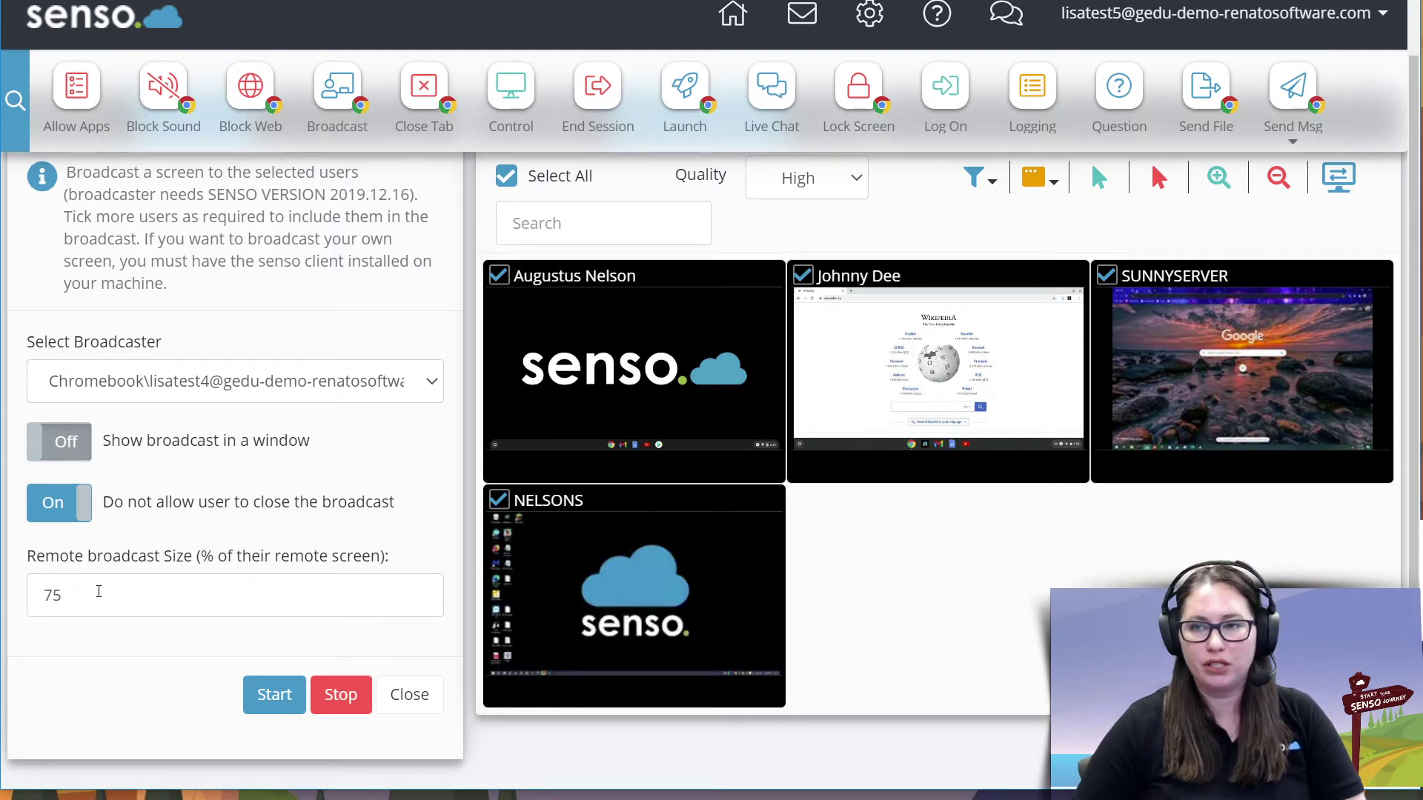
- Start the full-screen broadcast of the second Chromebook to all devices, then stop it
left_click(293, 694)
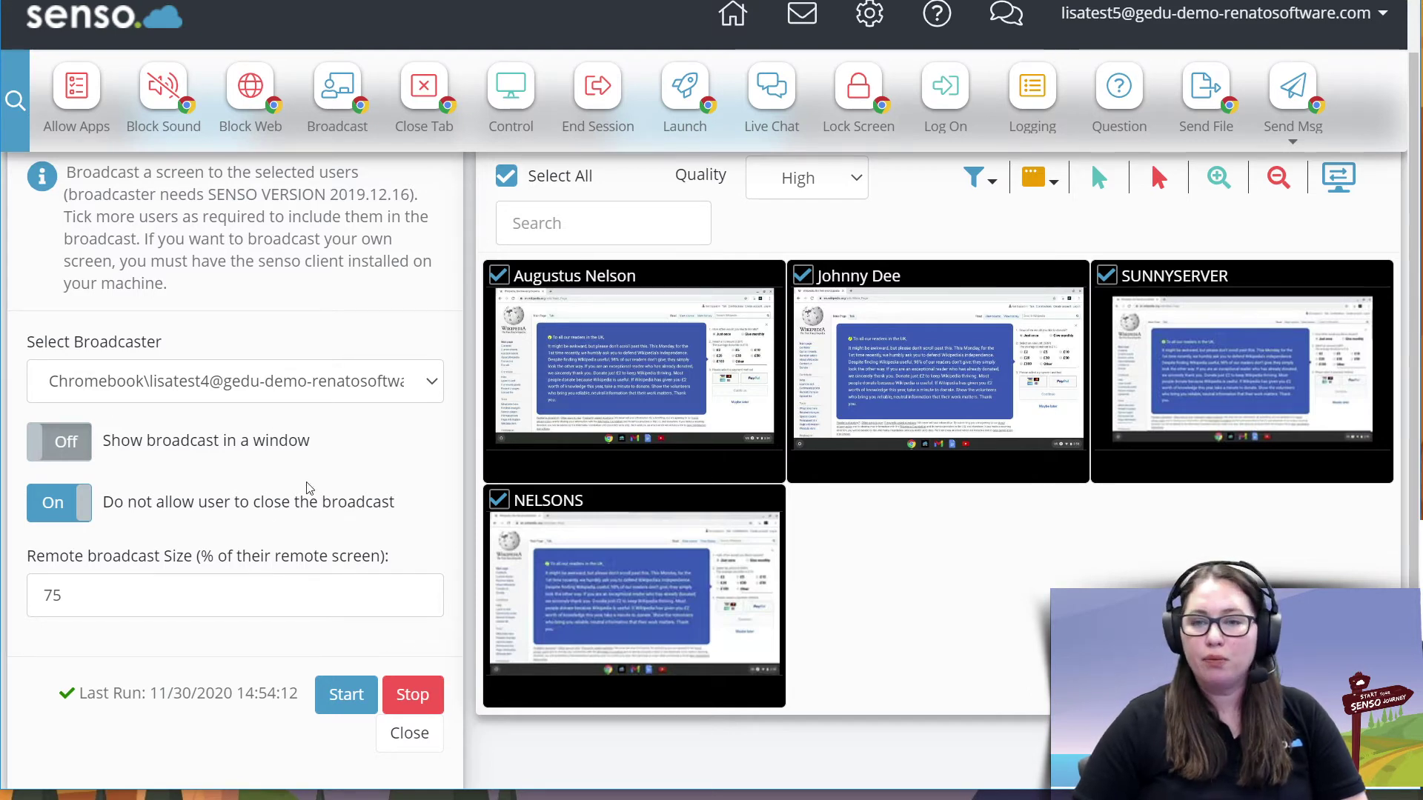
left_click(402, 695)
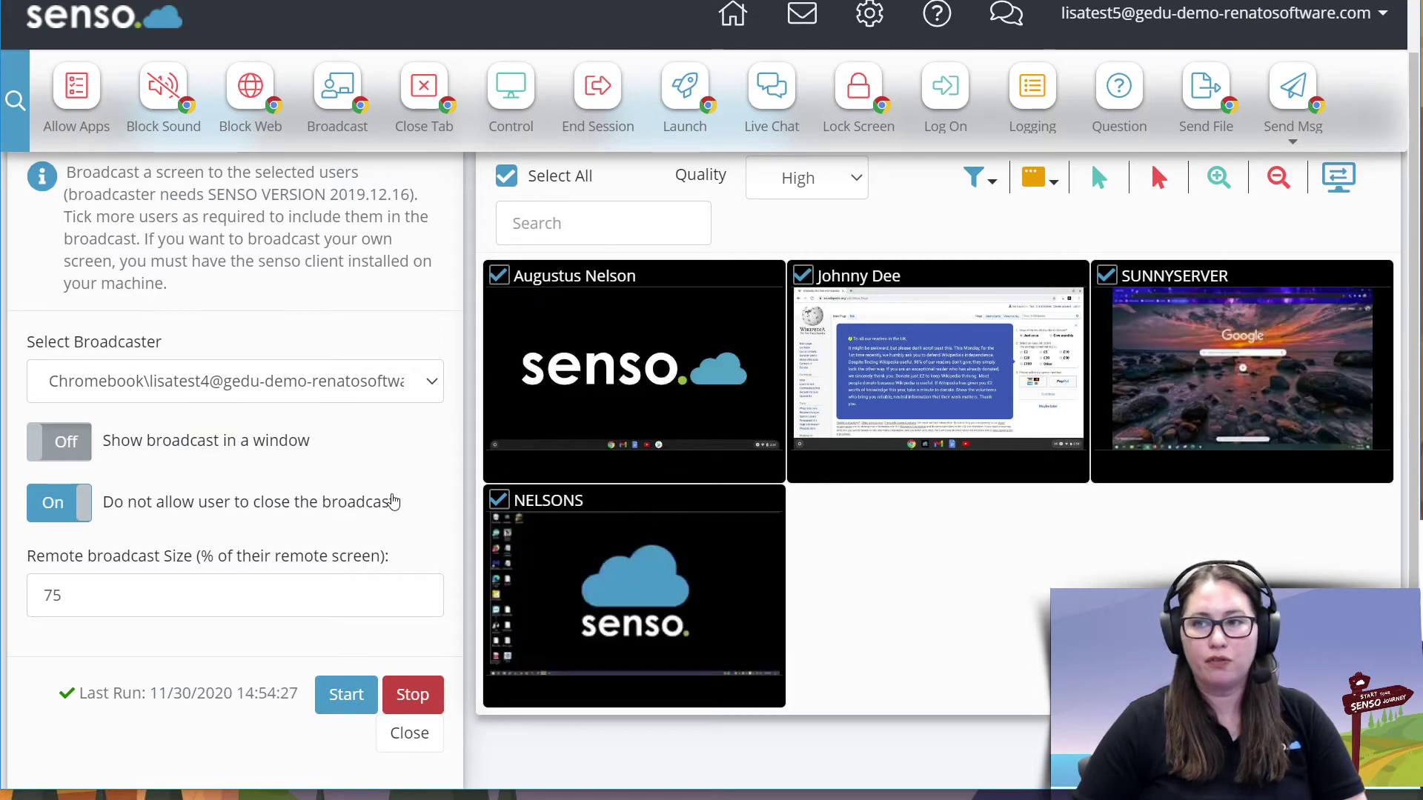
scroll(360, 475, "up", 1)
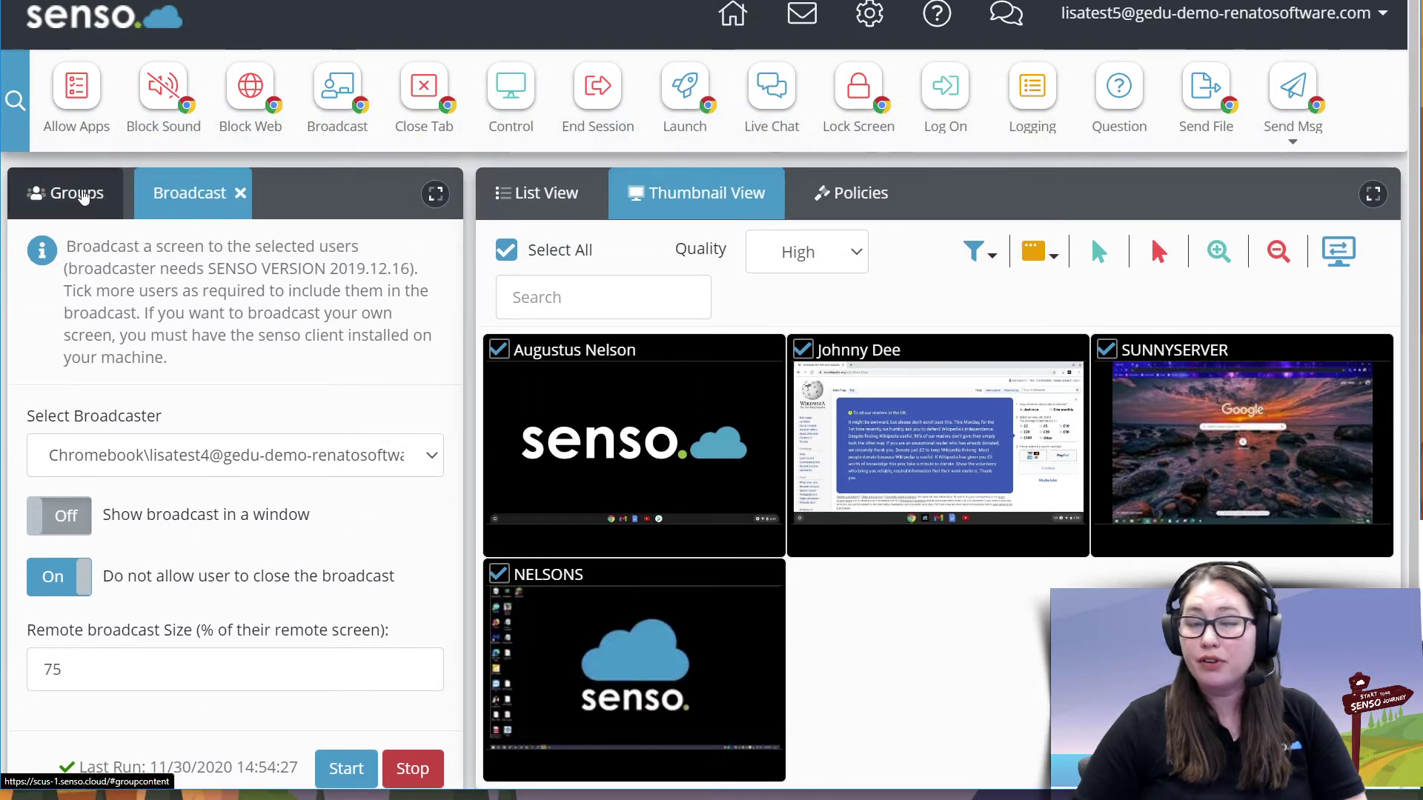
- Load the High School group (SUNNYSERVER, NELSONS) and enlarge thumbnails beside the Broadcast settings
left_click(83, 195)
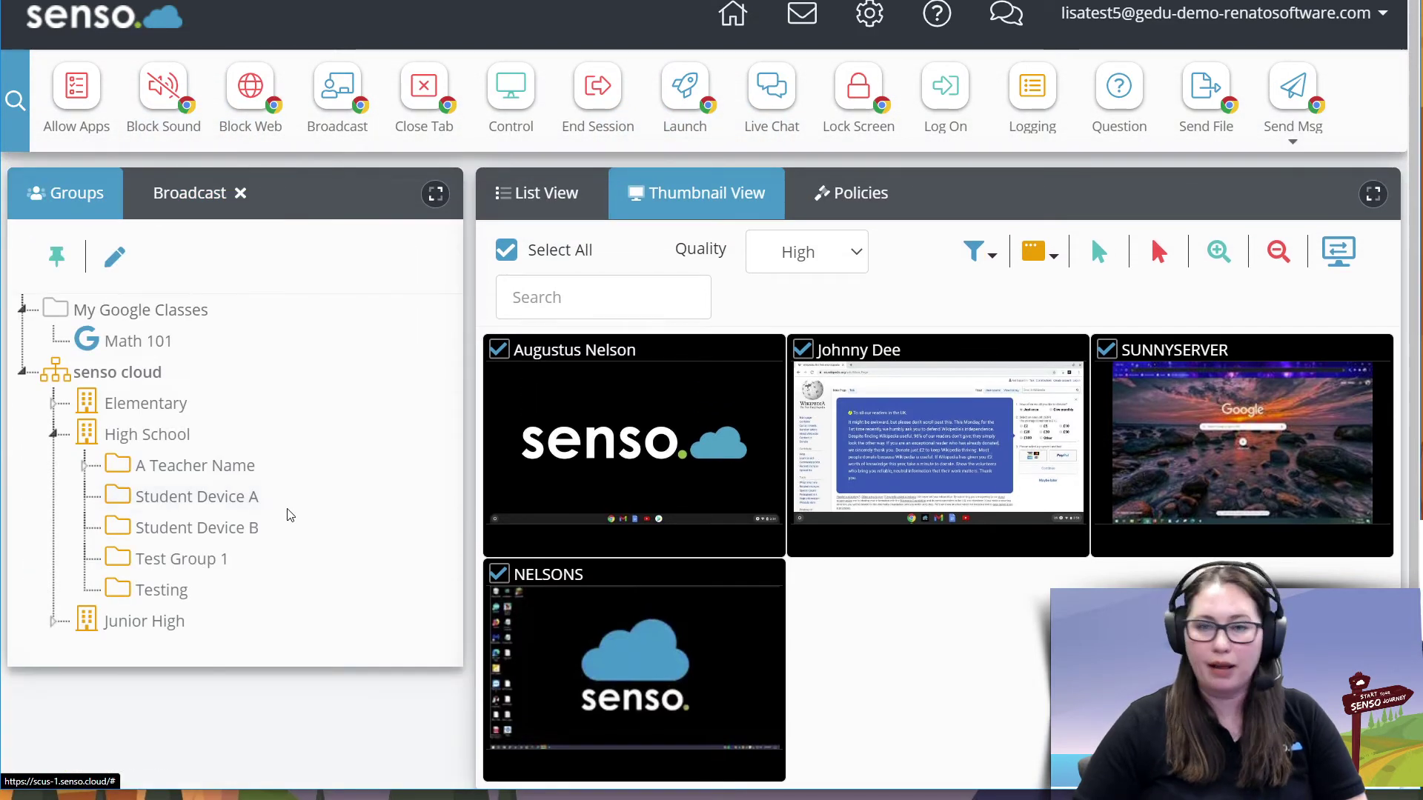
left_click(148, 435)
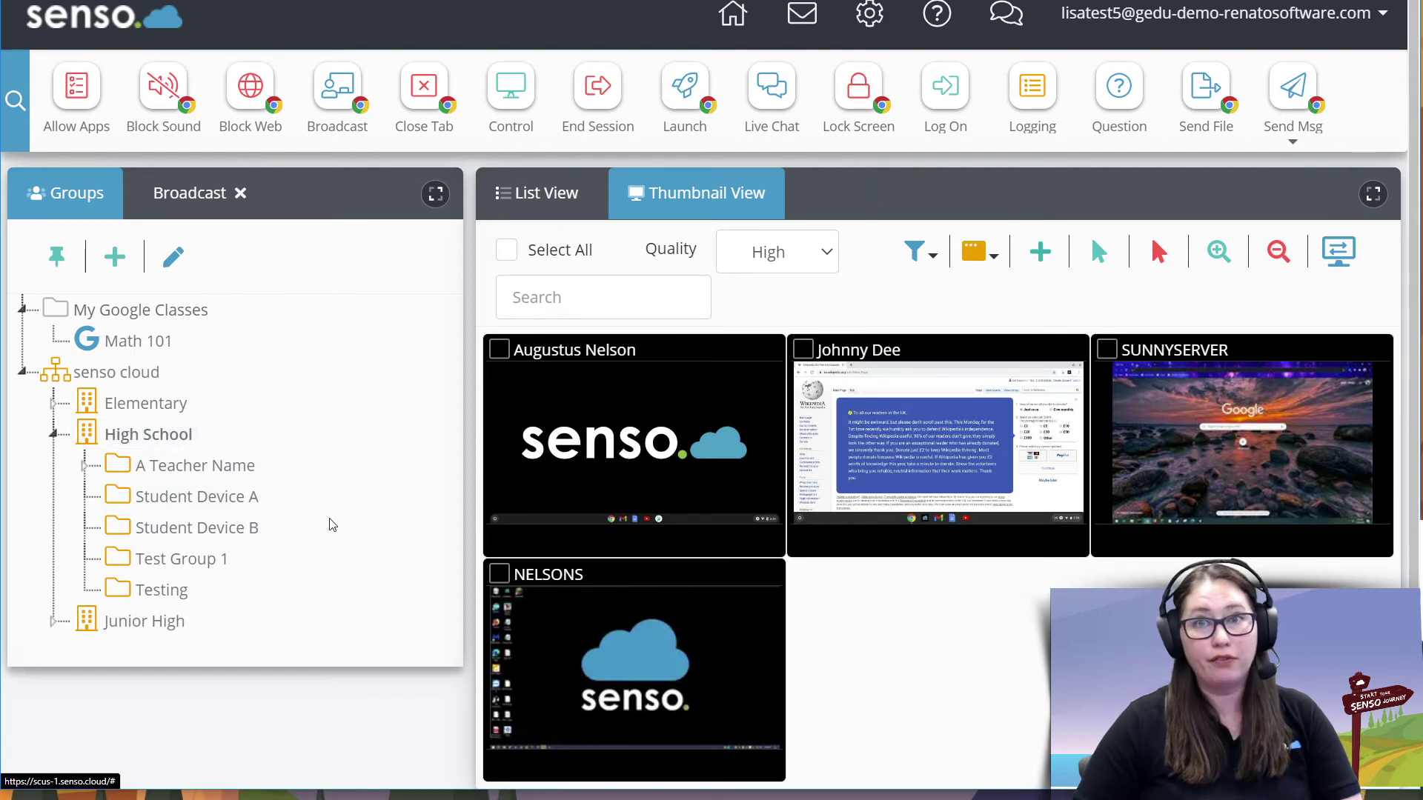
left_click(215, 194)
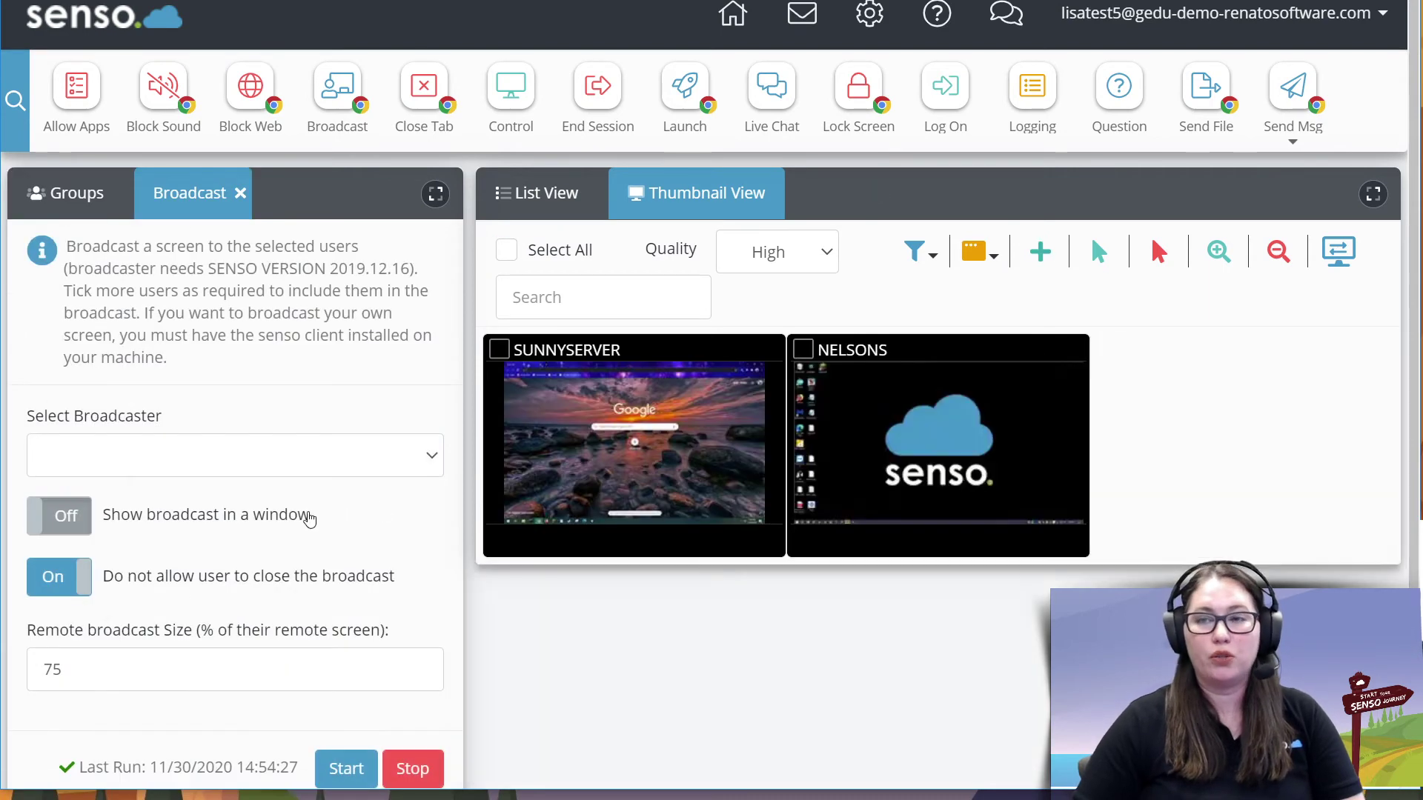
left_click(1217, 256)
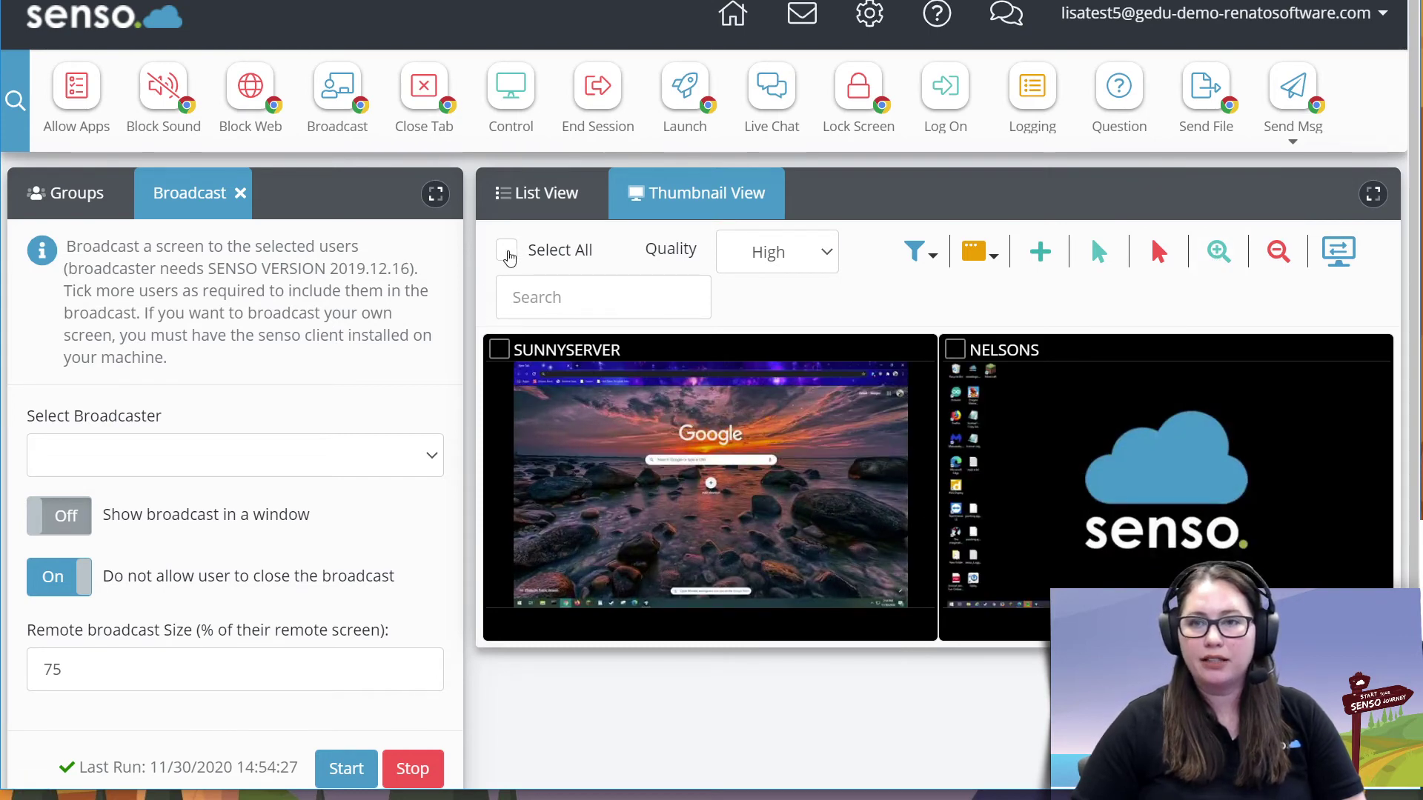
- Select all devices, turn windowed broadcast On with remote size 50, and start broadcasting
left_click(506, 251)
scroll(206, 476, "down", 1)
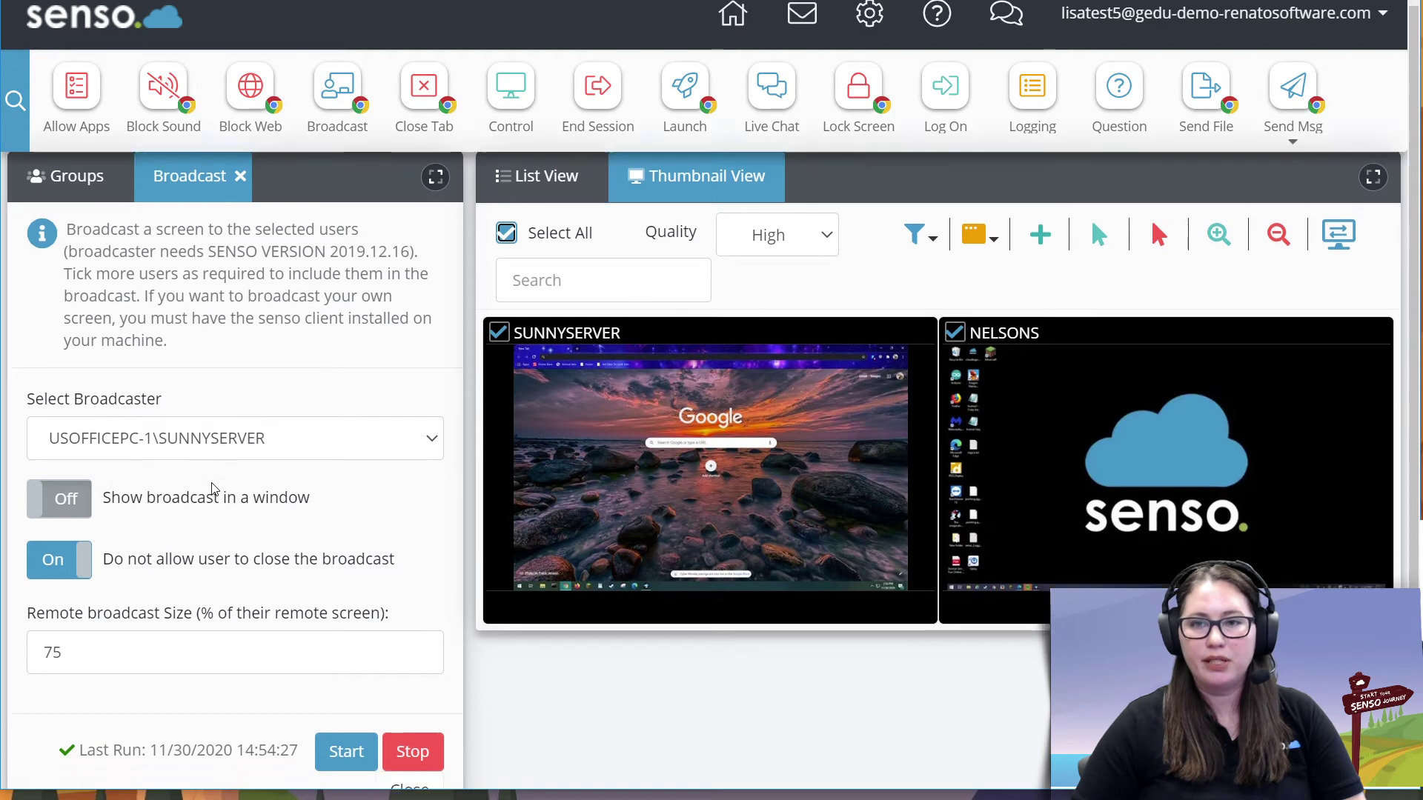
left_click(62, 442)
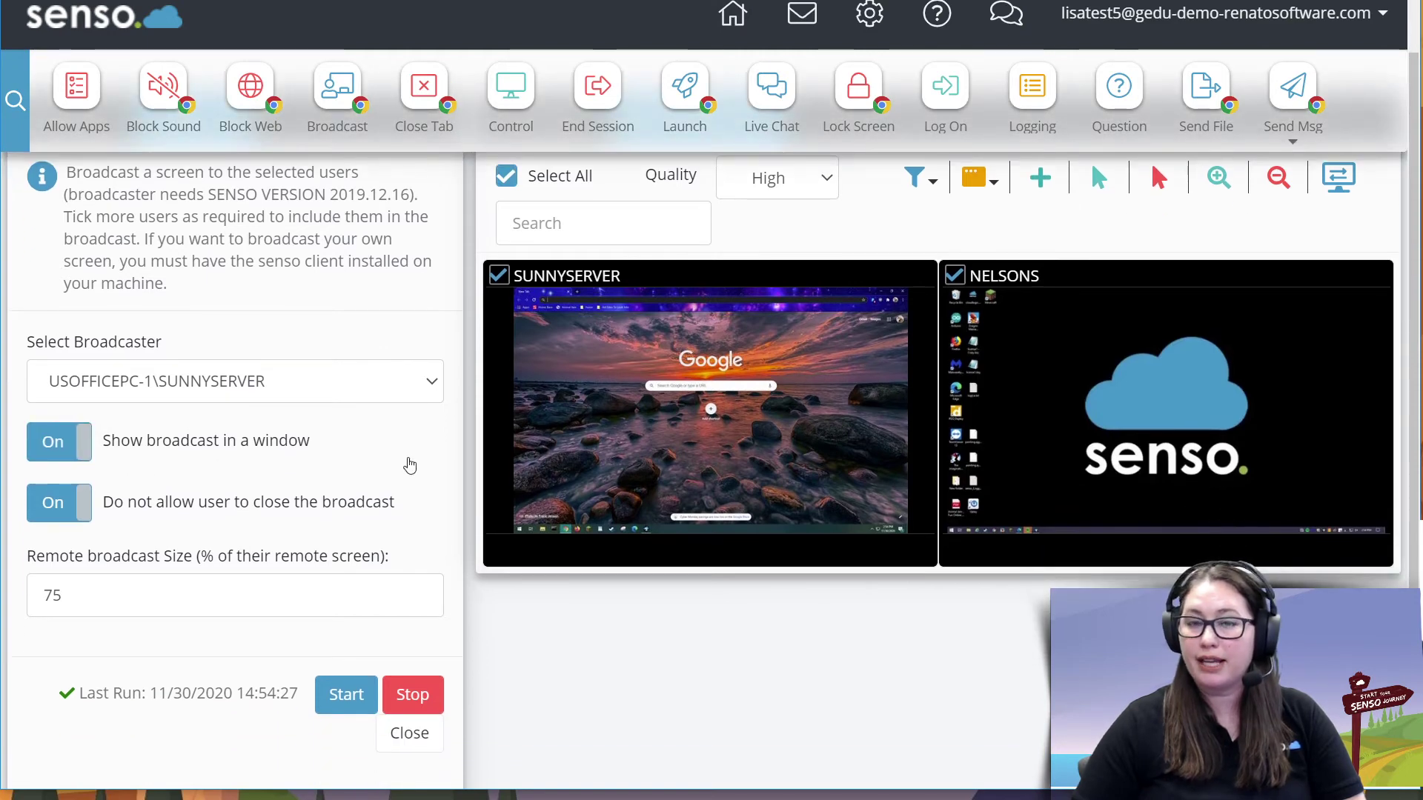
left_click_drag(82, 592, 28, 592)
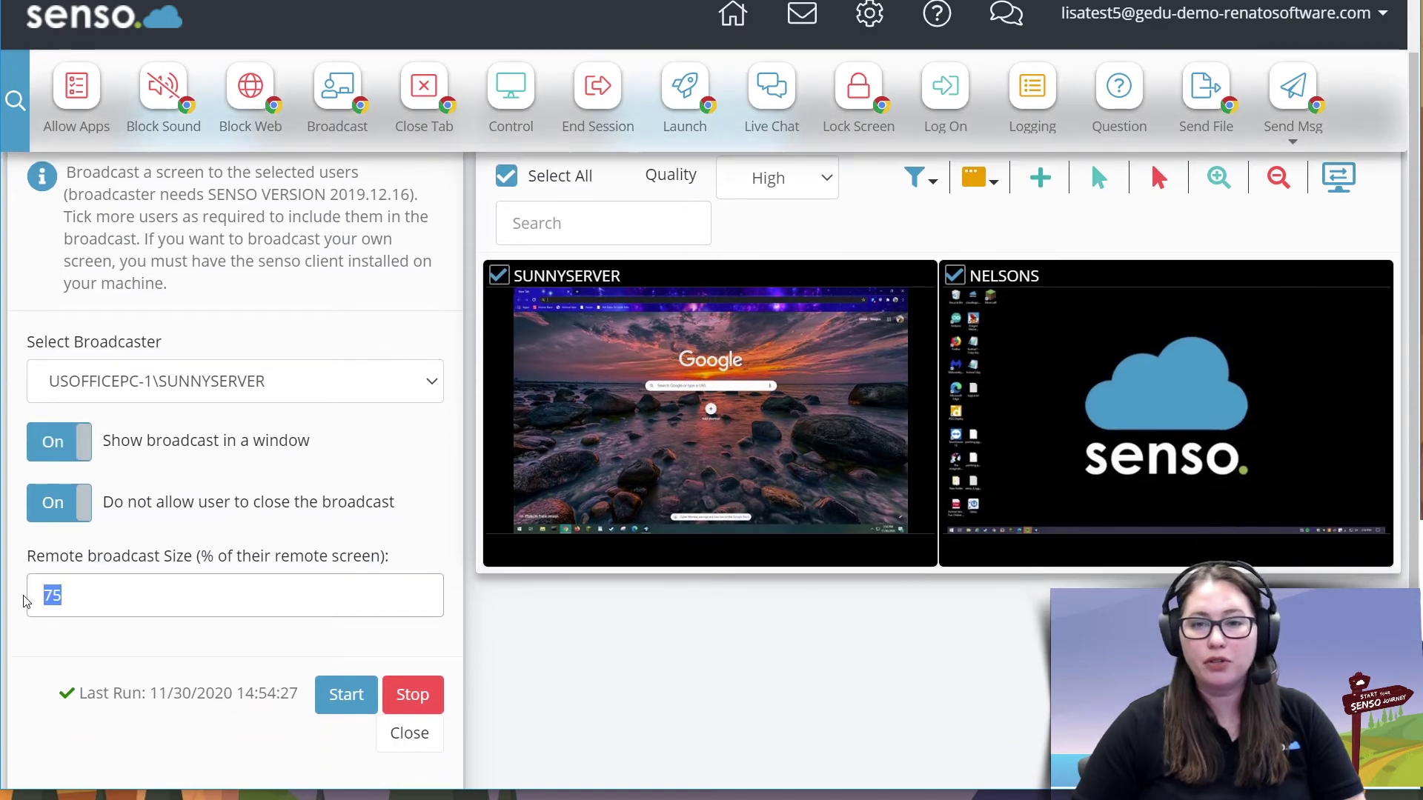
type("50")
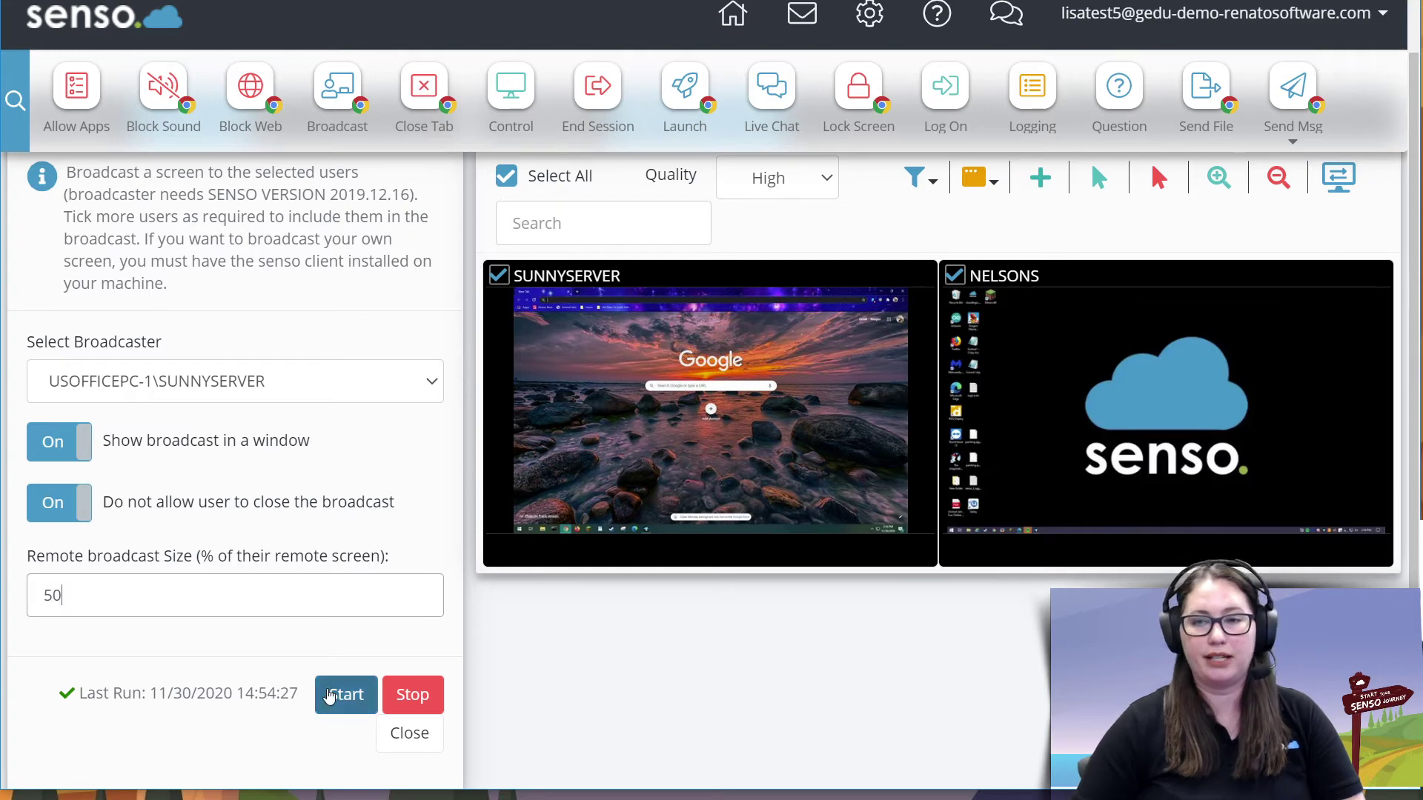
left_click(334, 697)
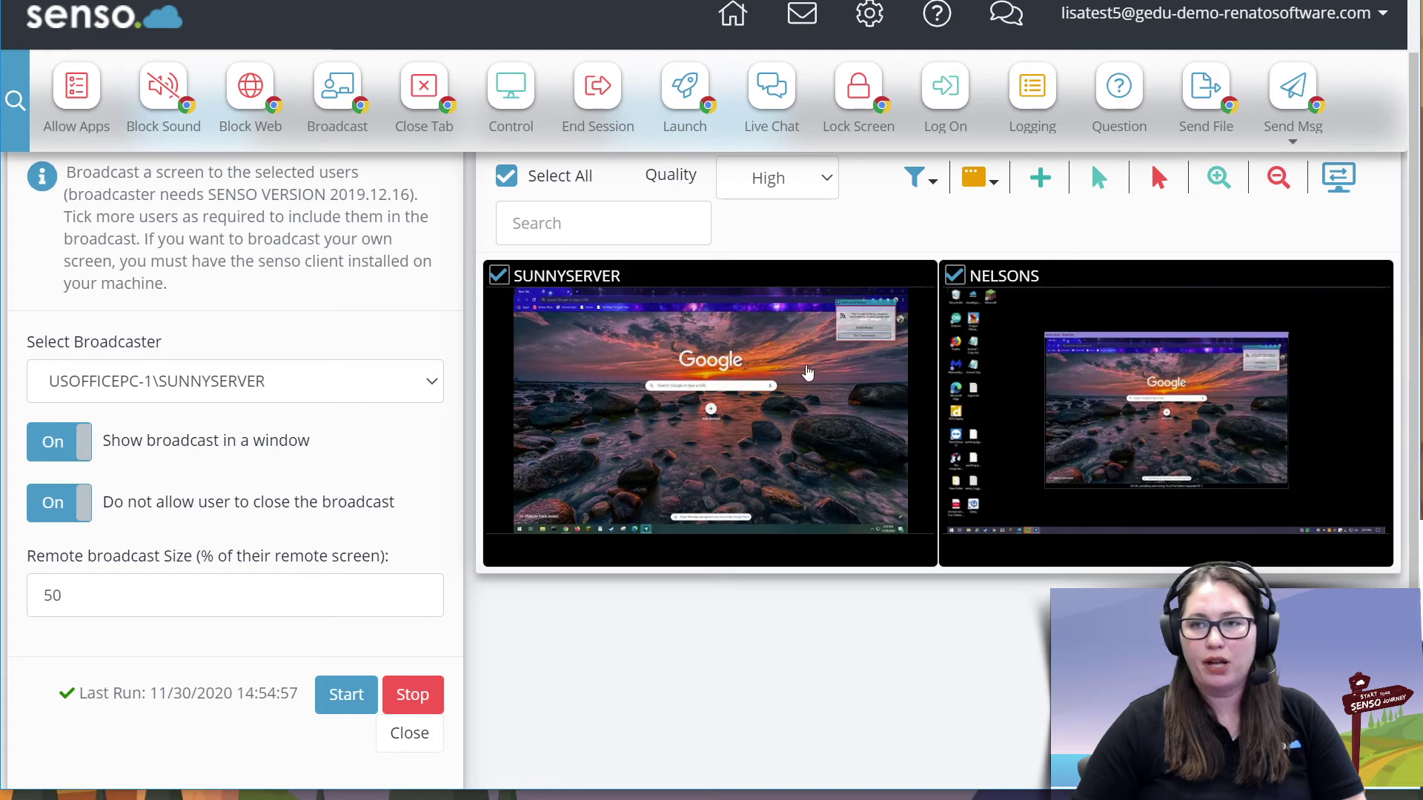
- Open SUNNYSERVER's remote view, try Best Fit and Remote Resolution scaling, then exit fullscreen
double_click(815, 363)
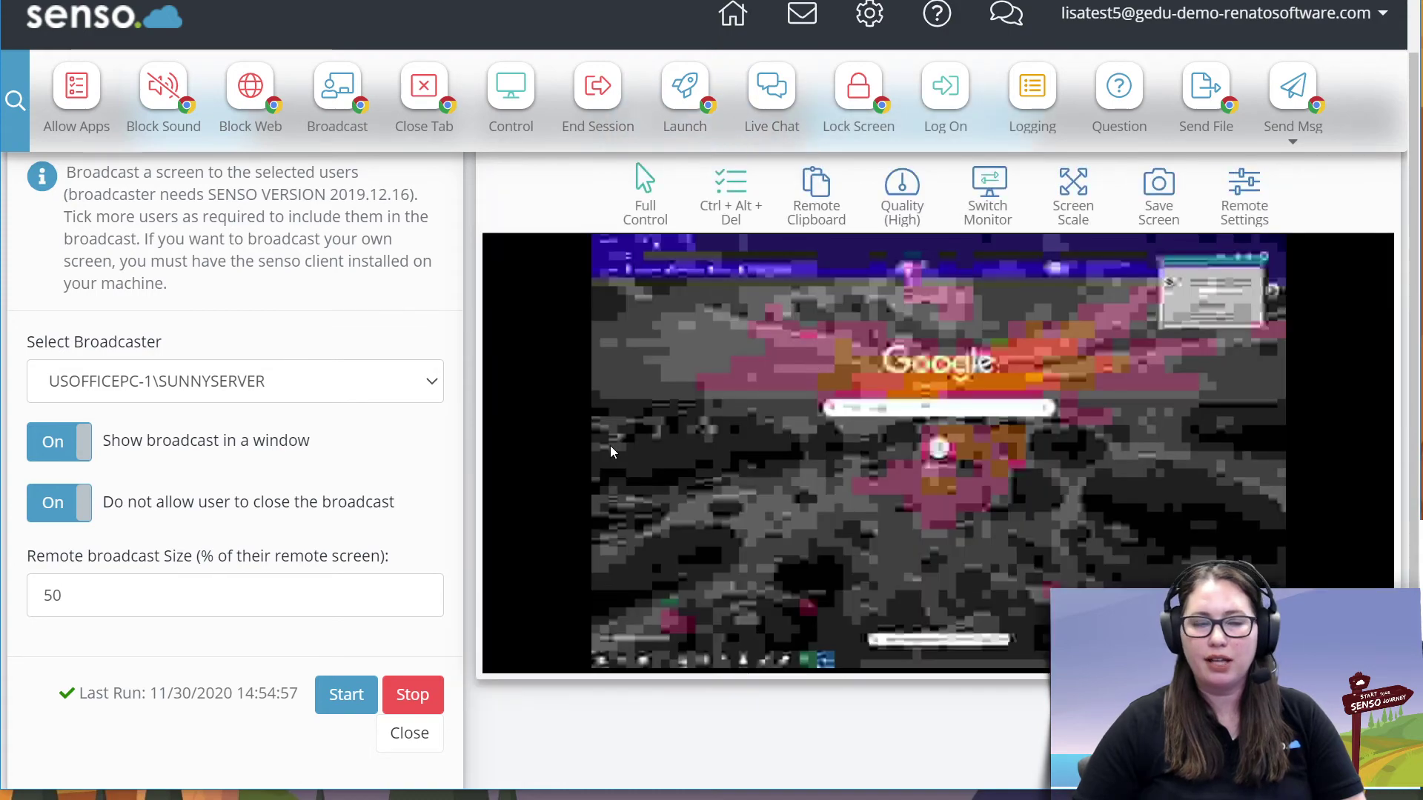
left_click(1074, 189)
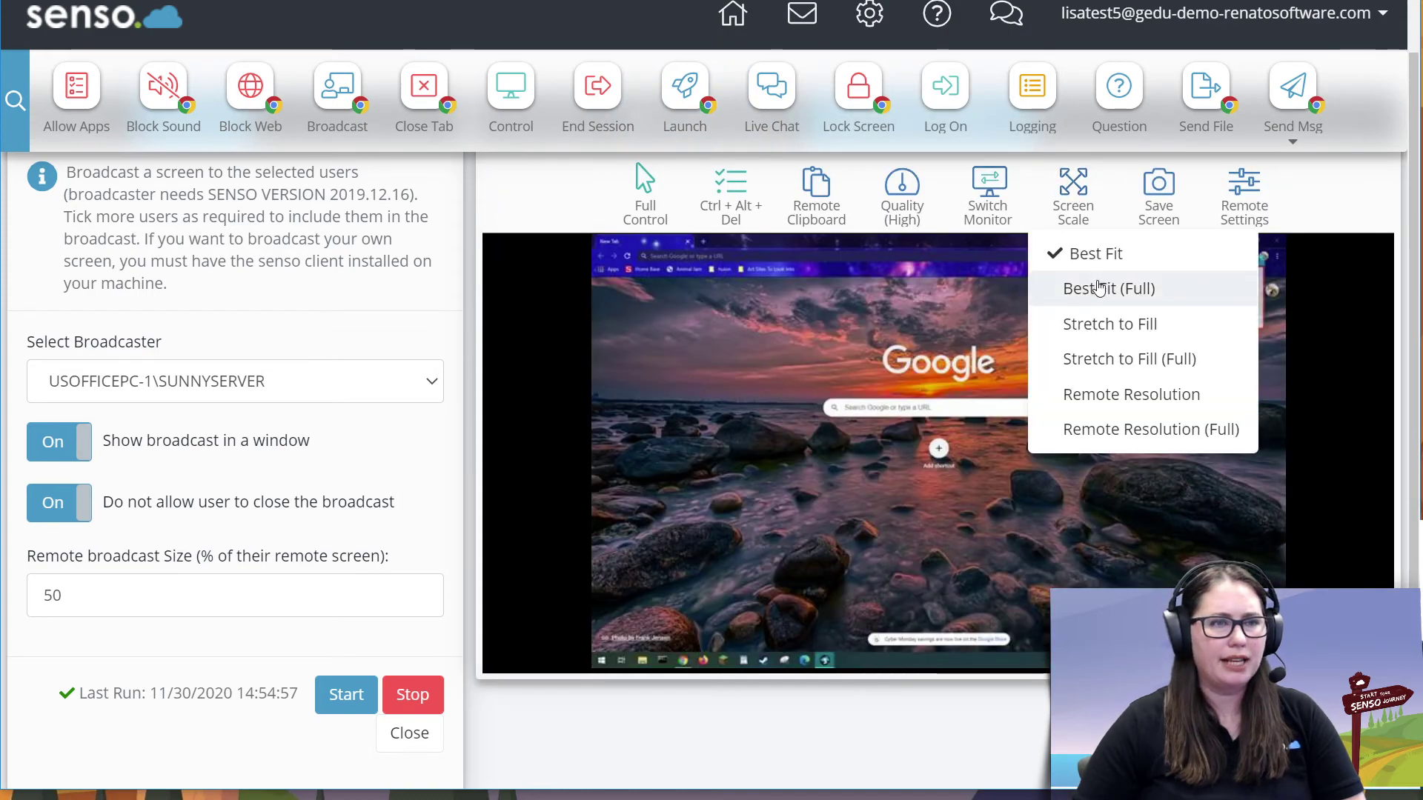
left_click(1067, 288)
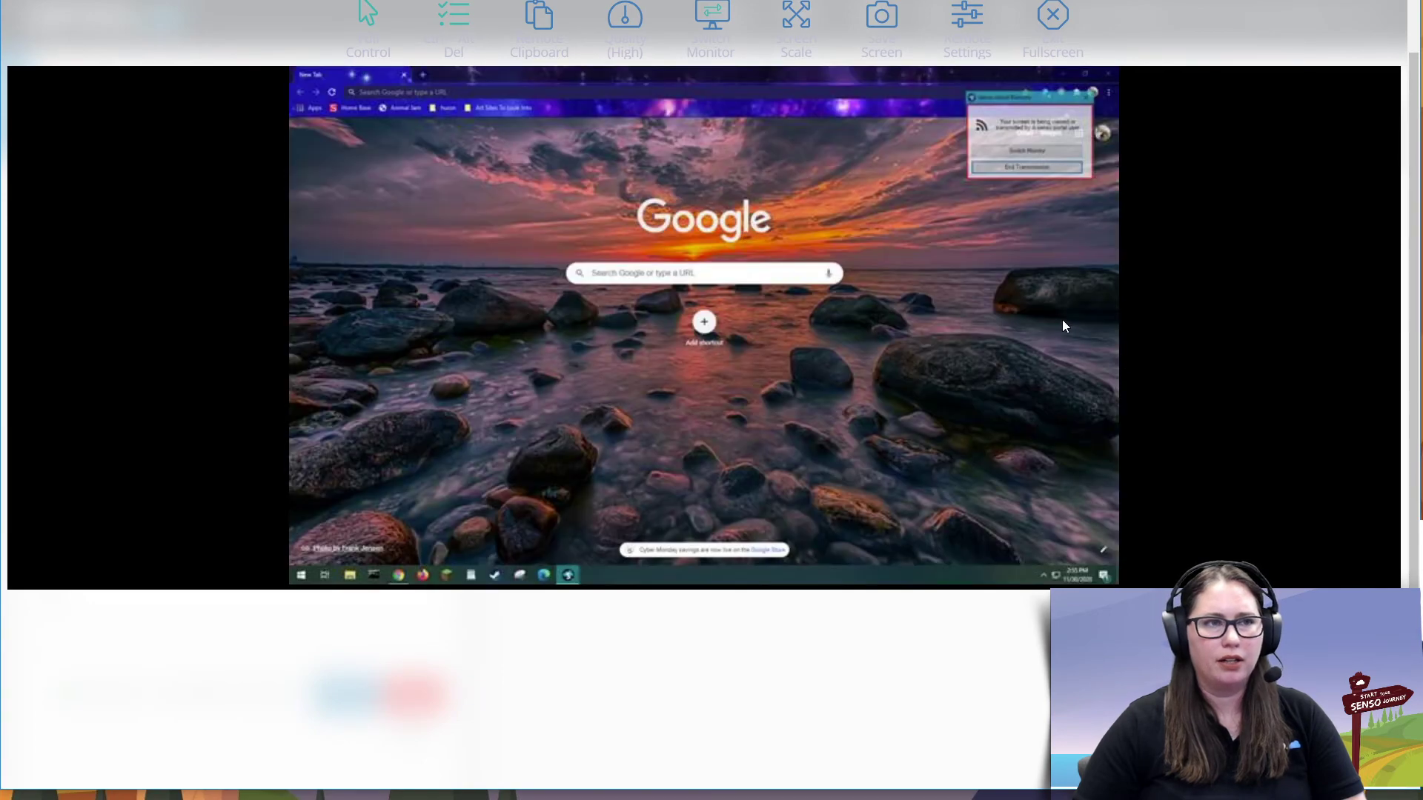
left_click(795, 37)
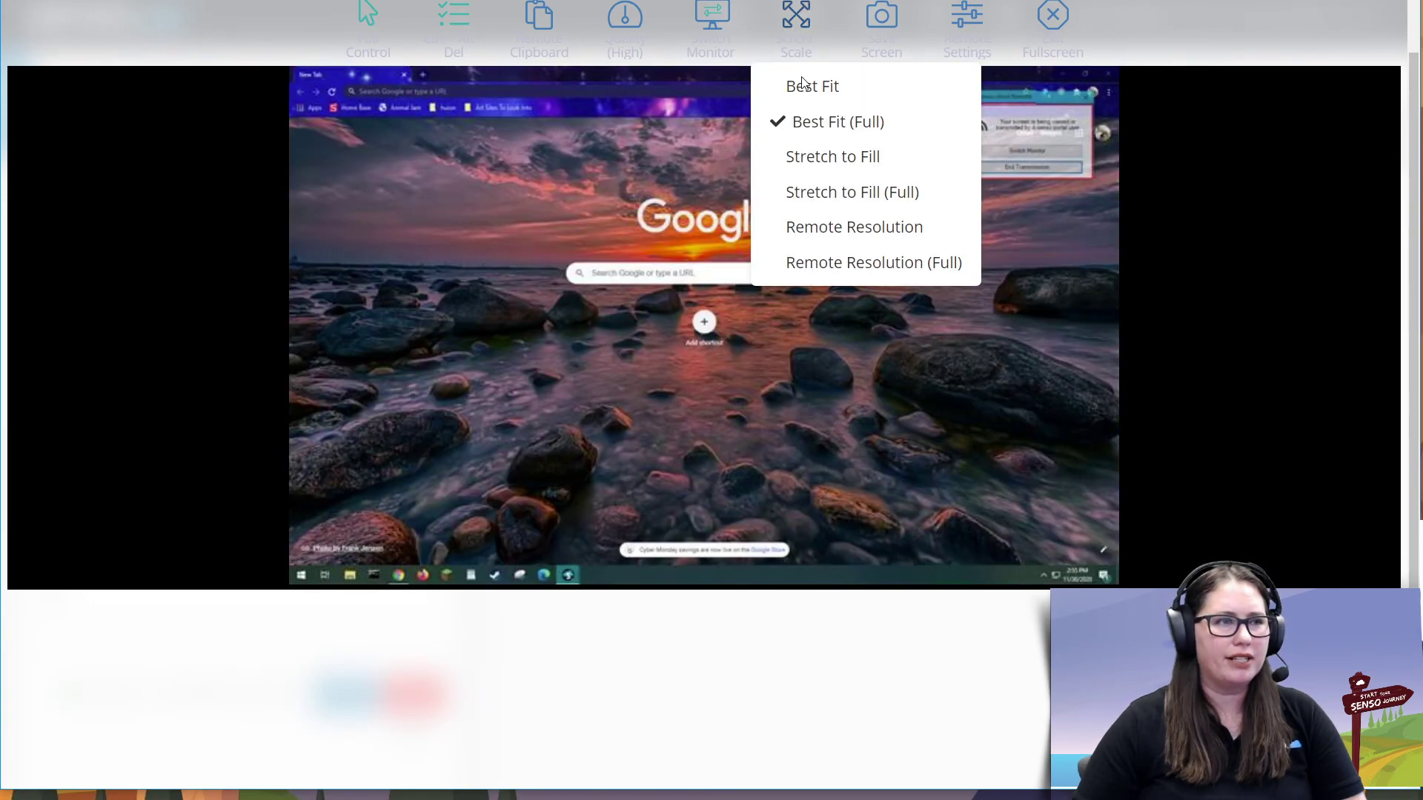
left_click(838, 263)
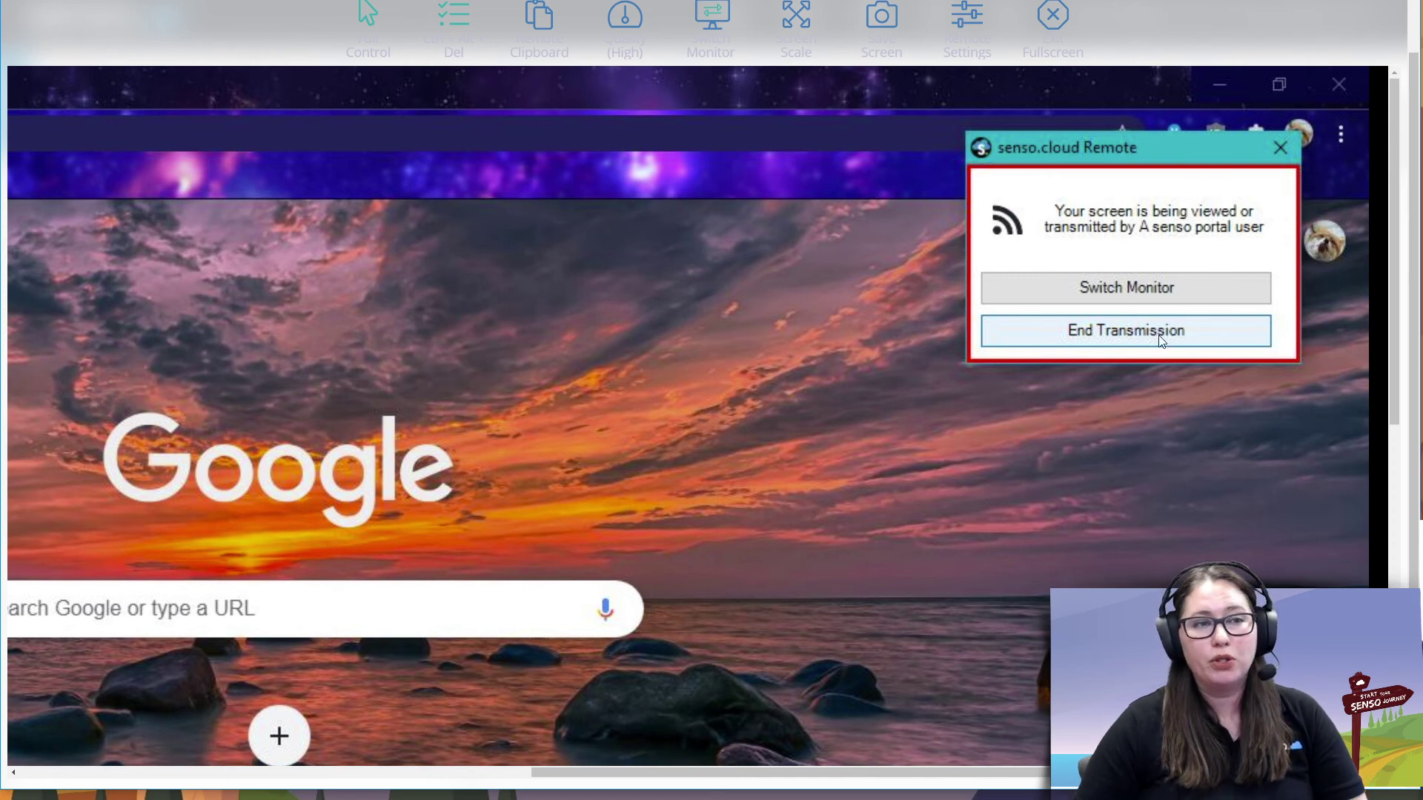
left_click(1161, 340)
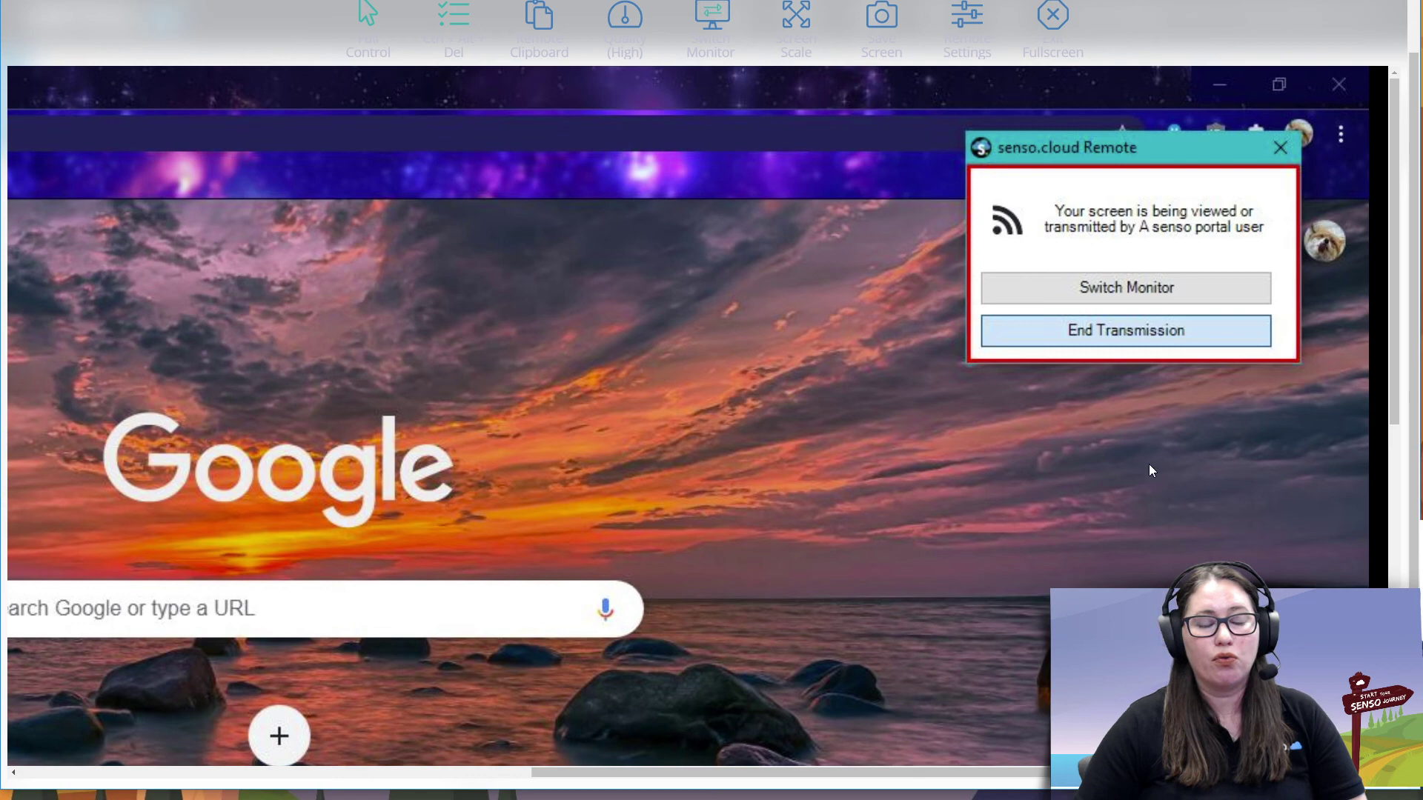
left_click(1052, 17)
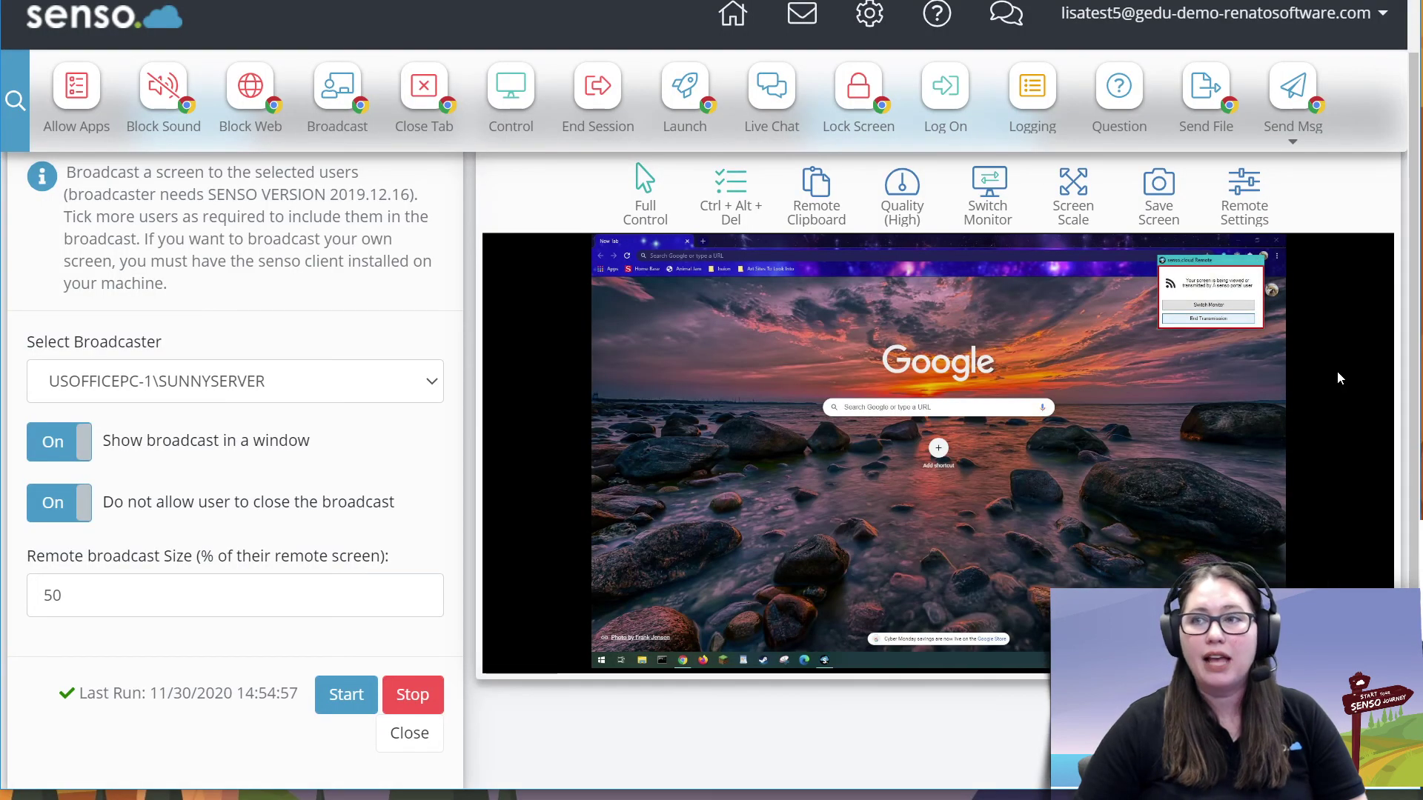
- Close the USOFFICEPC-1\SUNNYSERVER viewer tab to return to Thumbnail View
scroll(1323, 341, "up", 1)
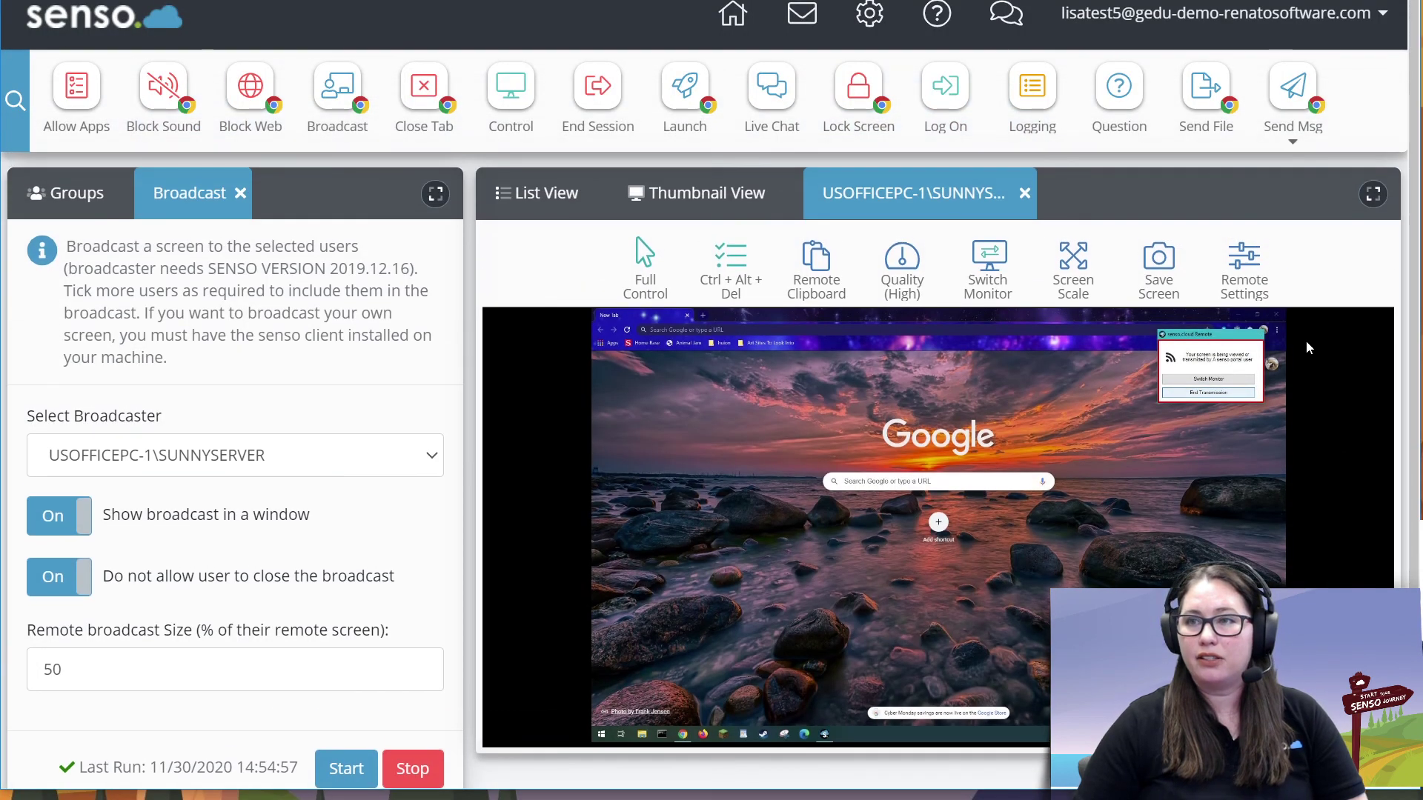
left_click(1024, 193)
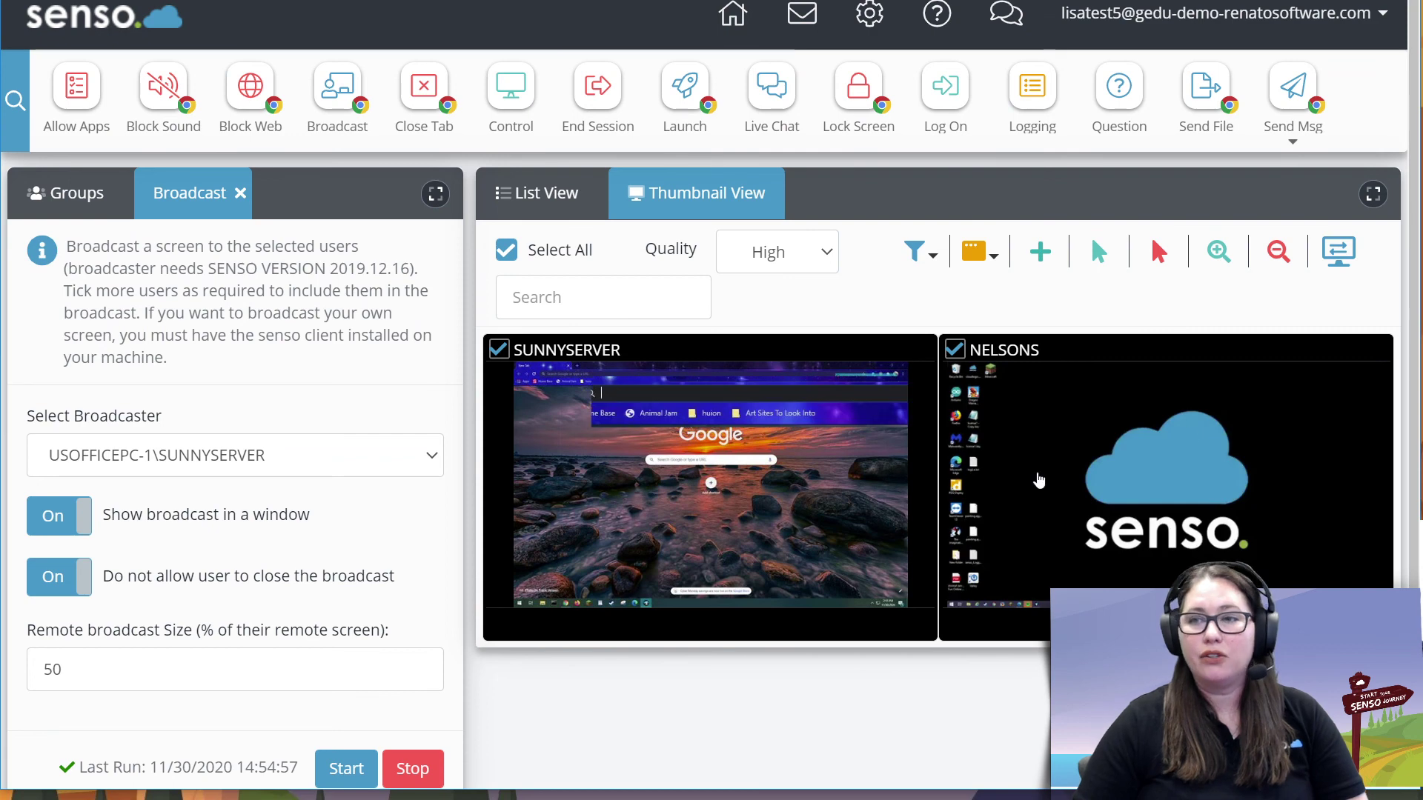